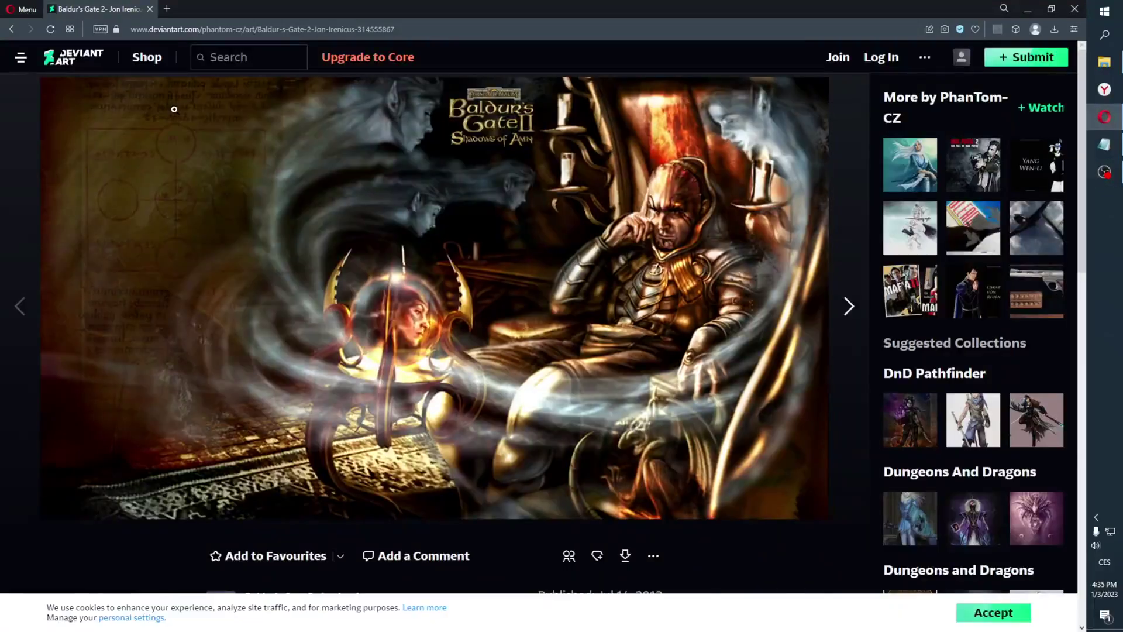
Enlarge the Baldur's Gate 2 artwork to full view and bring up the Notepad notes
left_click(229, 130)
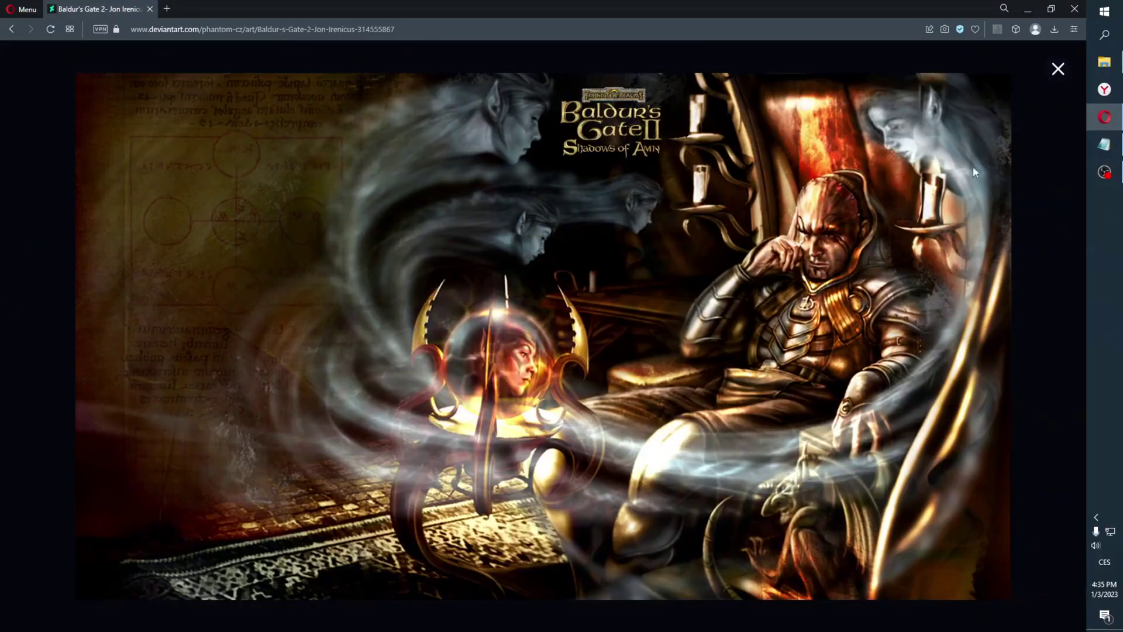
left_click(1104, 145)
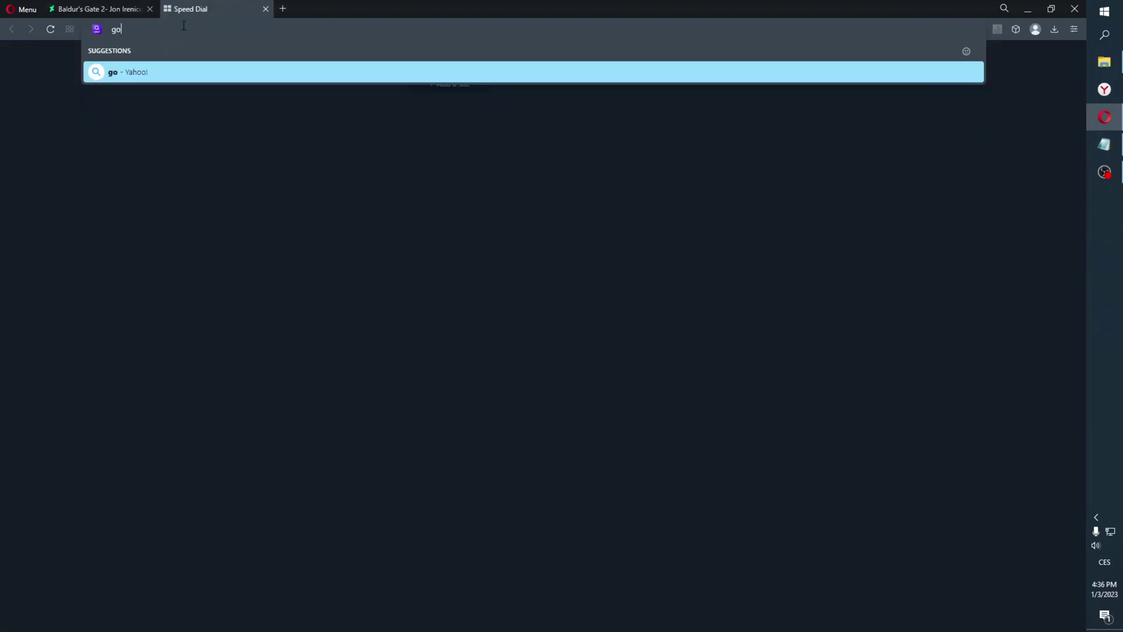
key("Return")
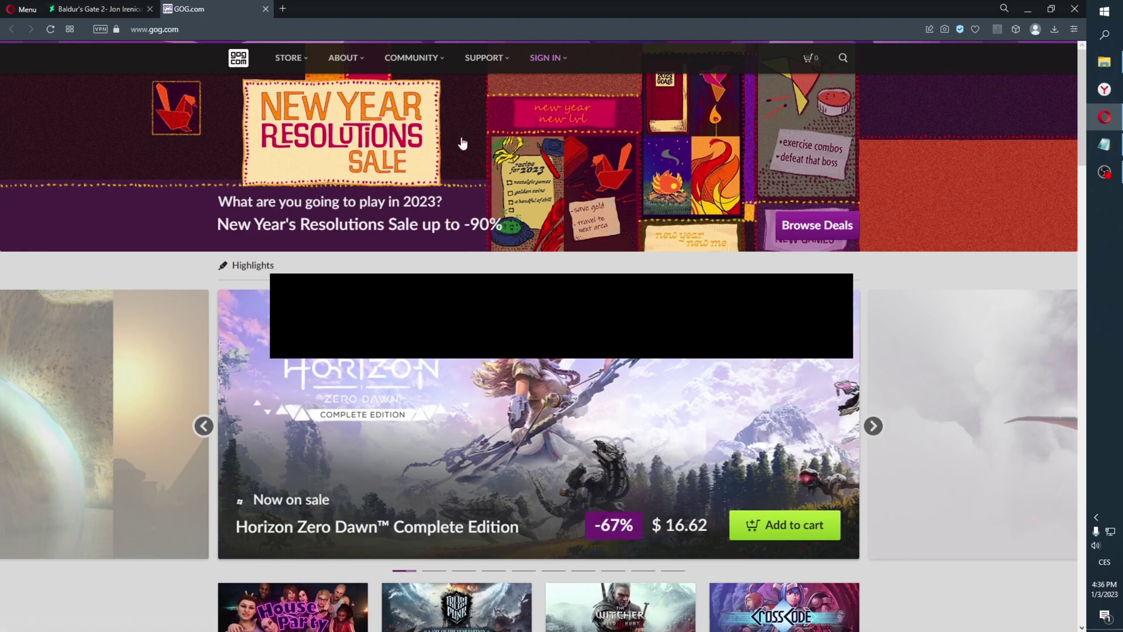
mouse_move(563, 65)
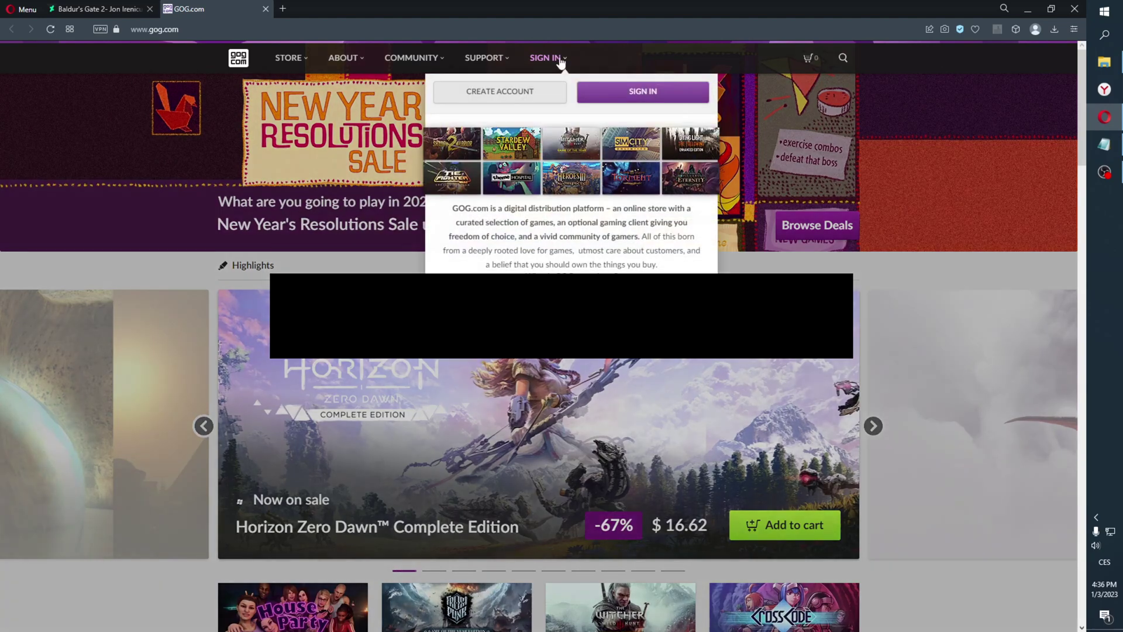
left_click(609, 97)
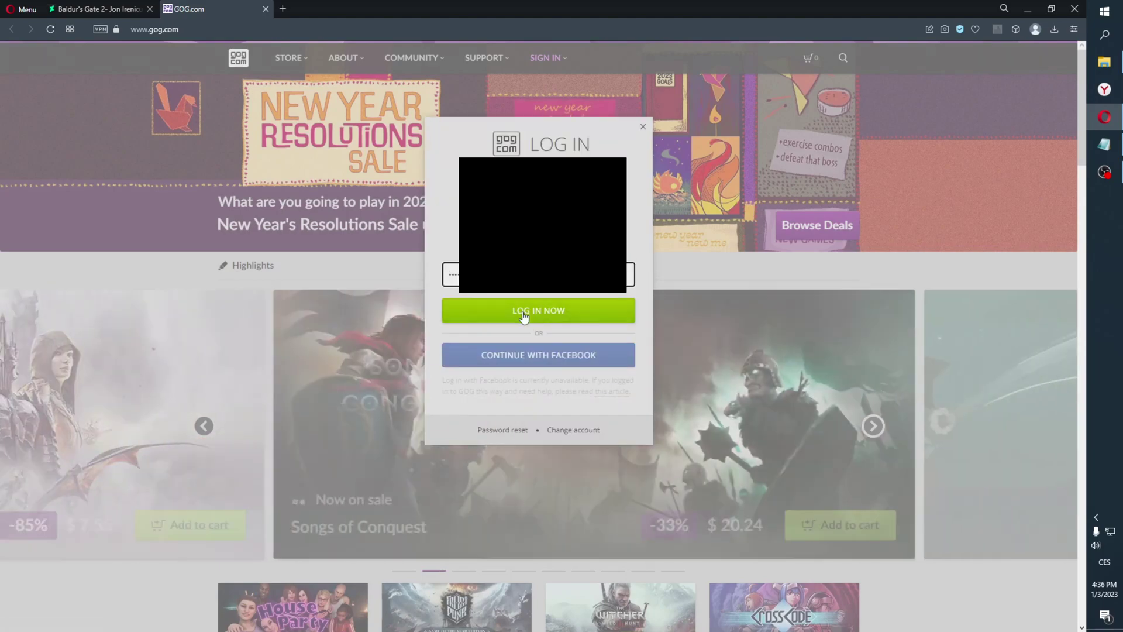
left_click(530, 311)
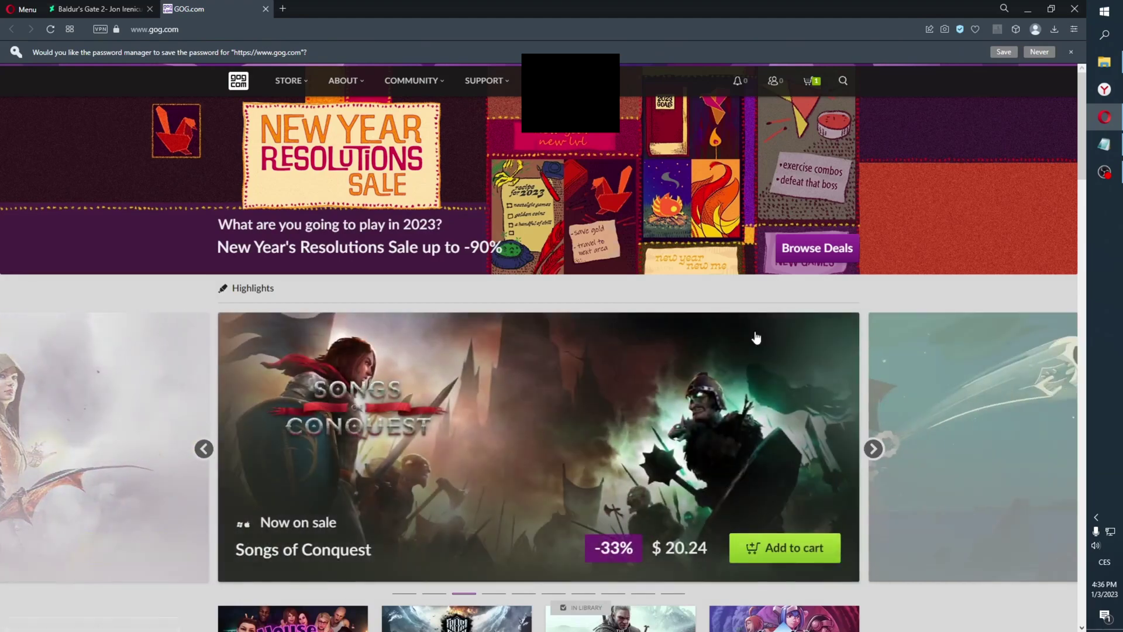
Go to the account's games collection and open the details of Baldur's Gate 2 Complete
mouse_move(623, 80)
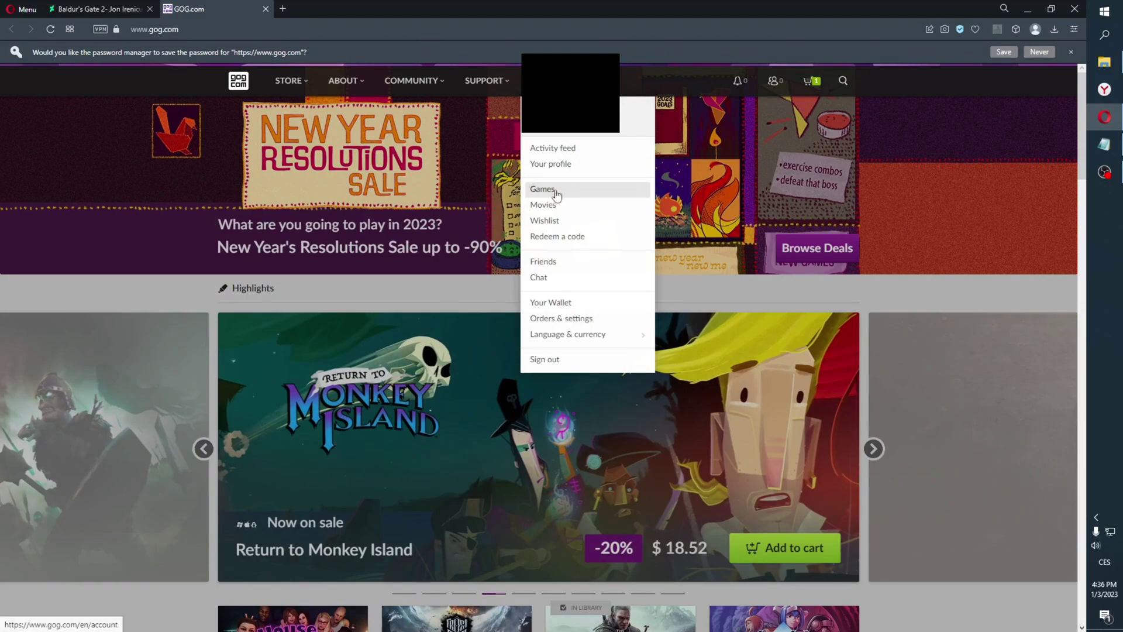
left_click(556, 195)
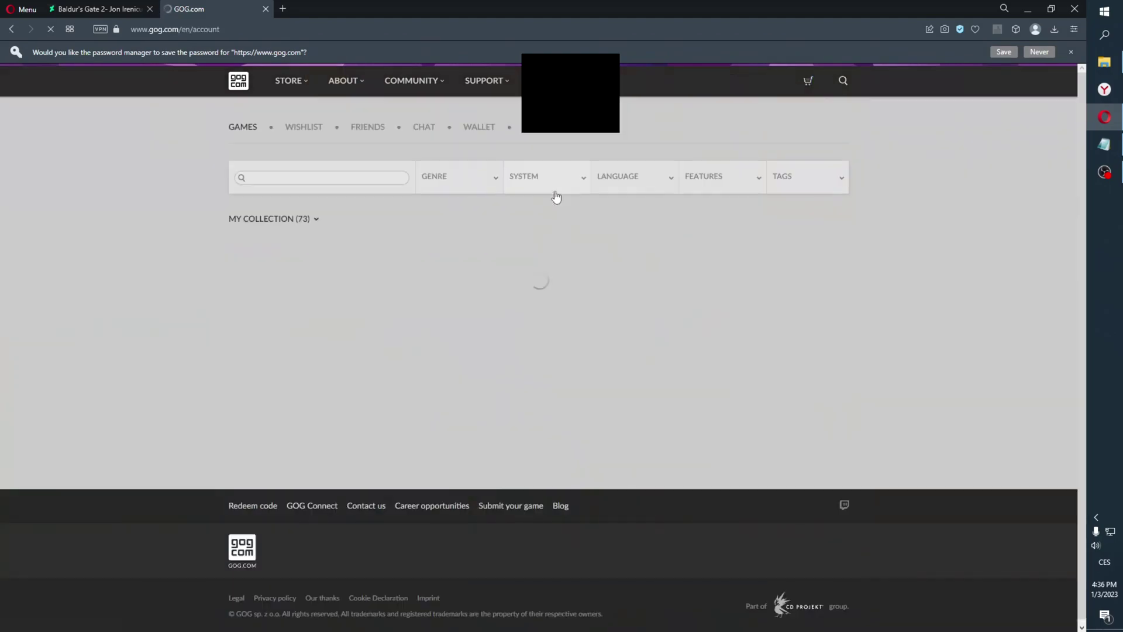
scroll(623, 302, "down", 9)
scroll(623, 302, "down", 10)
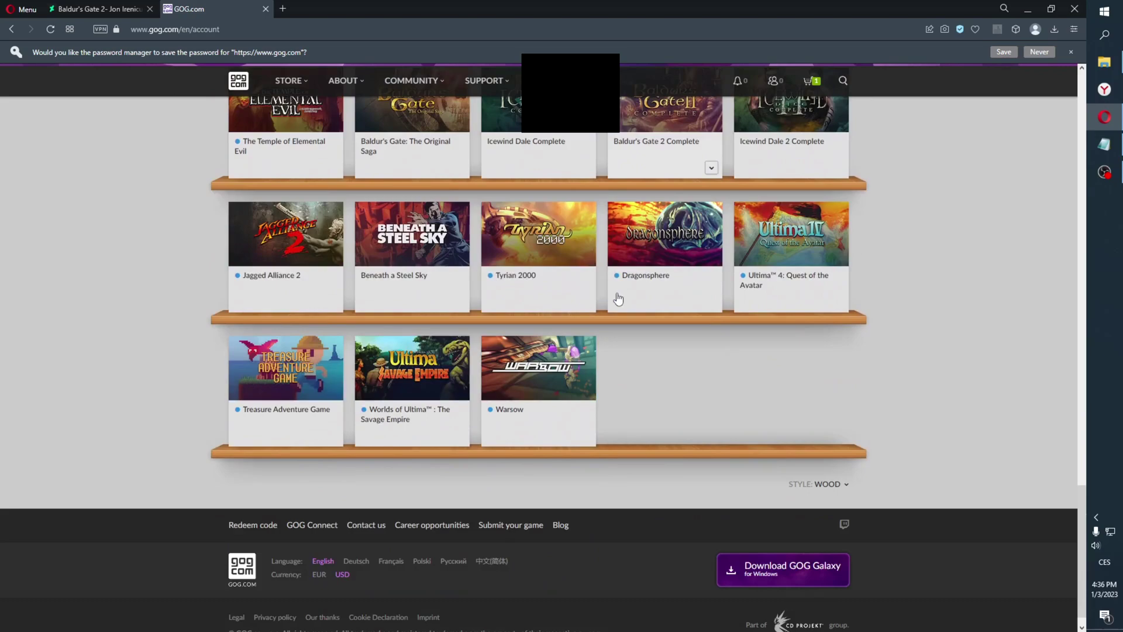
scroll(616, 300, "up", 4)
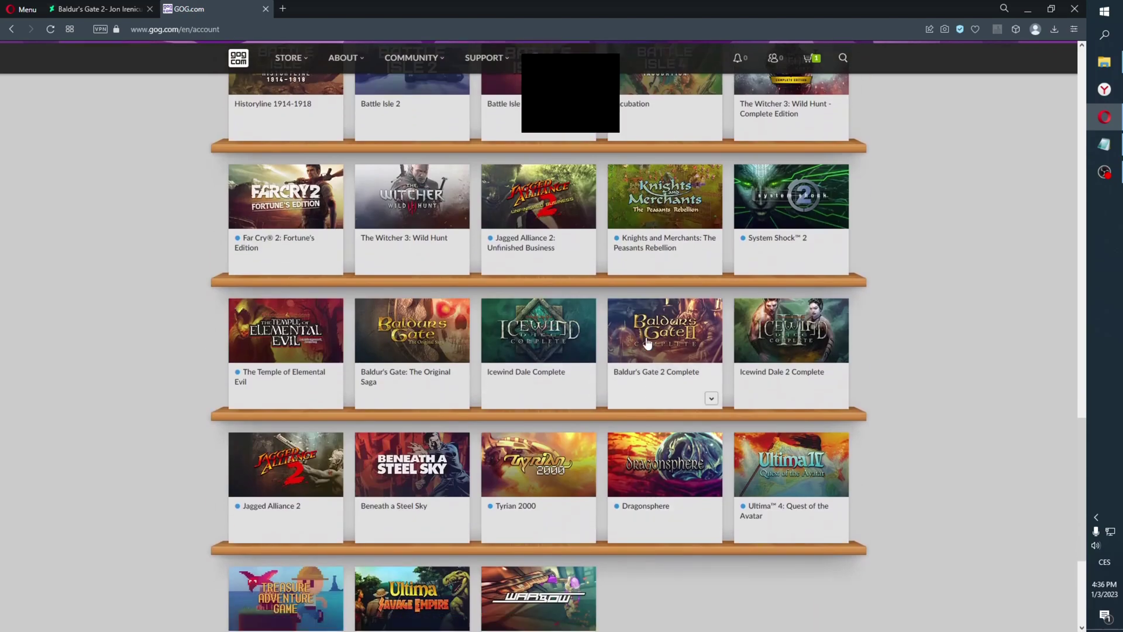
left_click(642, 328)
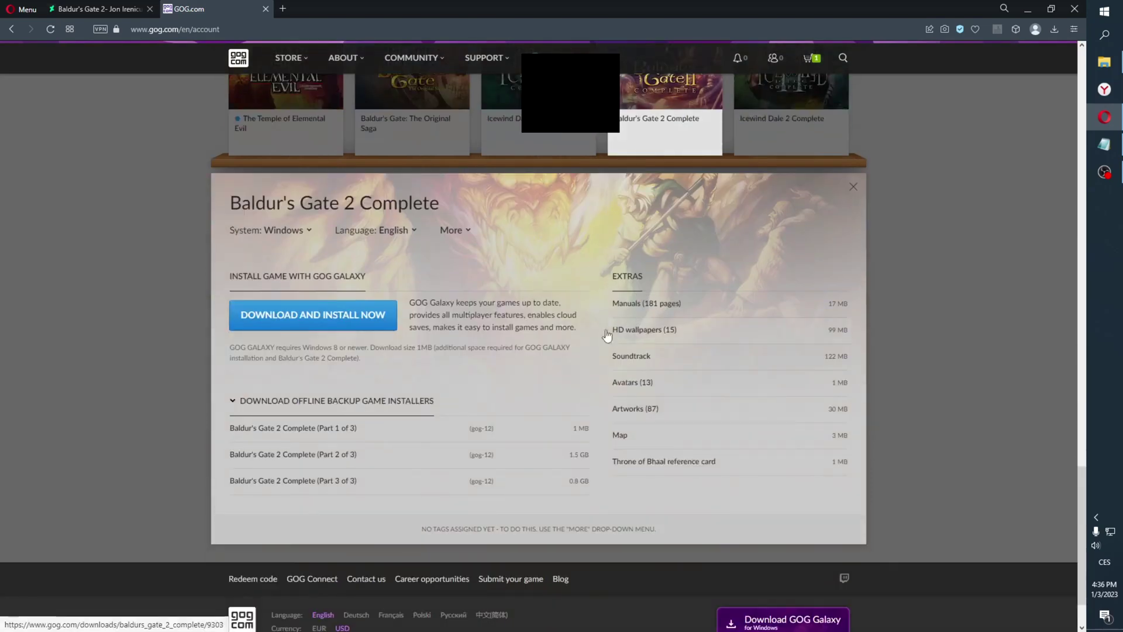
Download all three offline backup installer parts of Baldur's Gate 2 Complete into the Downloads folder on HDD4 (H:)
left_click(259, 403)
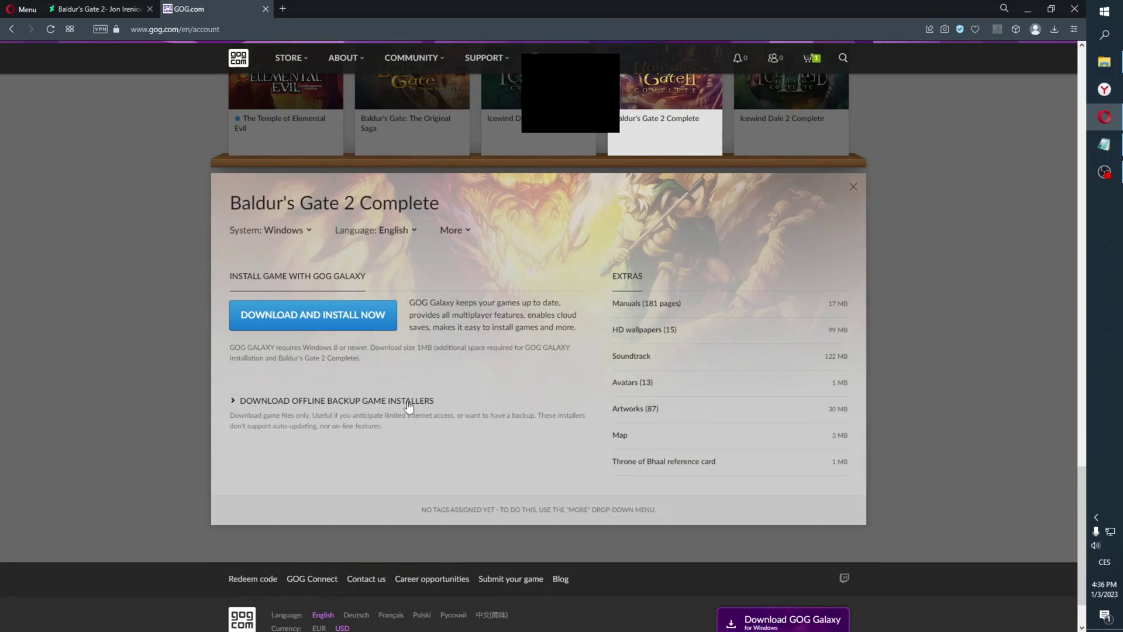
left_click(344, 404)
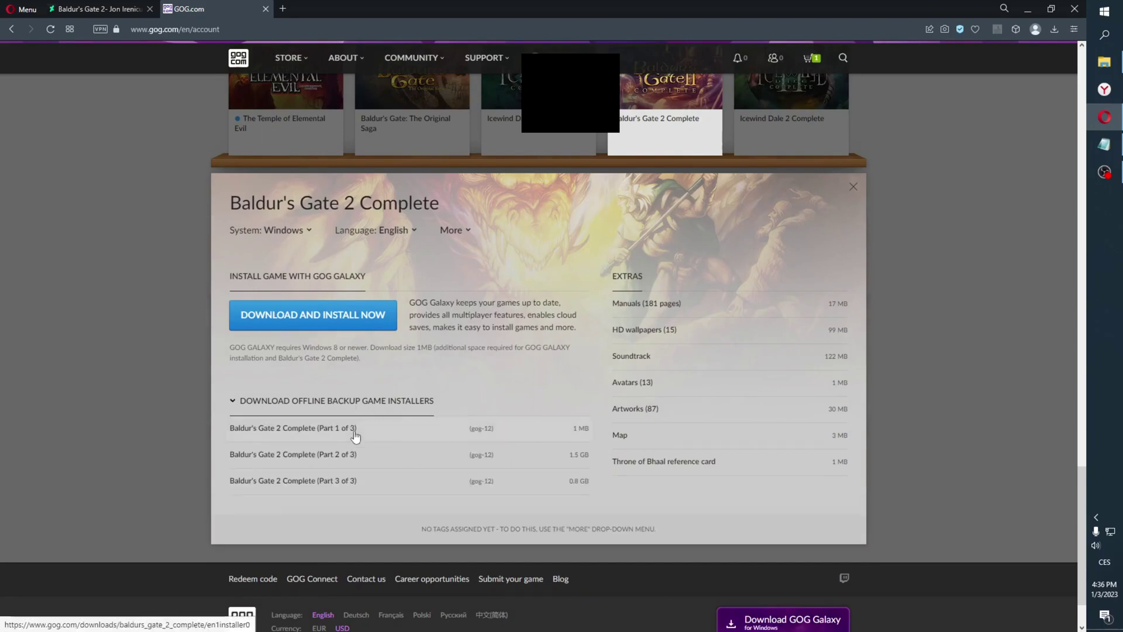
left_click(383, 433)
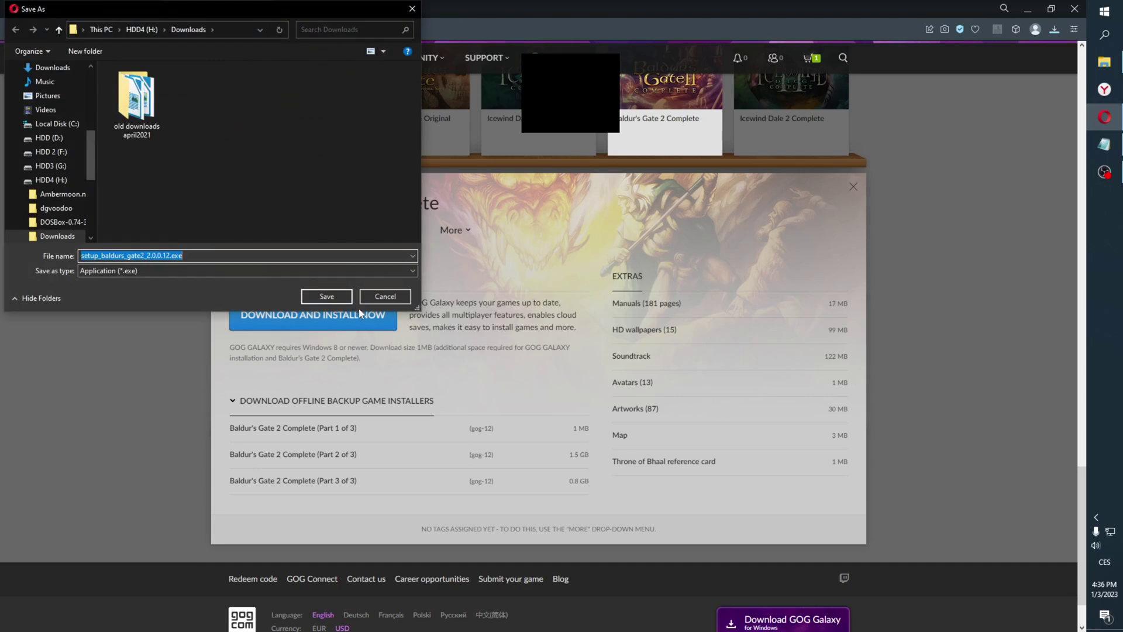
key("Return")
left_click(351, 455)
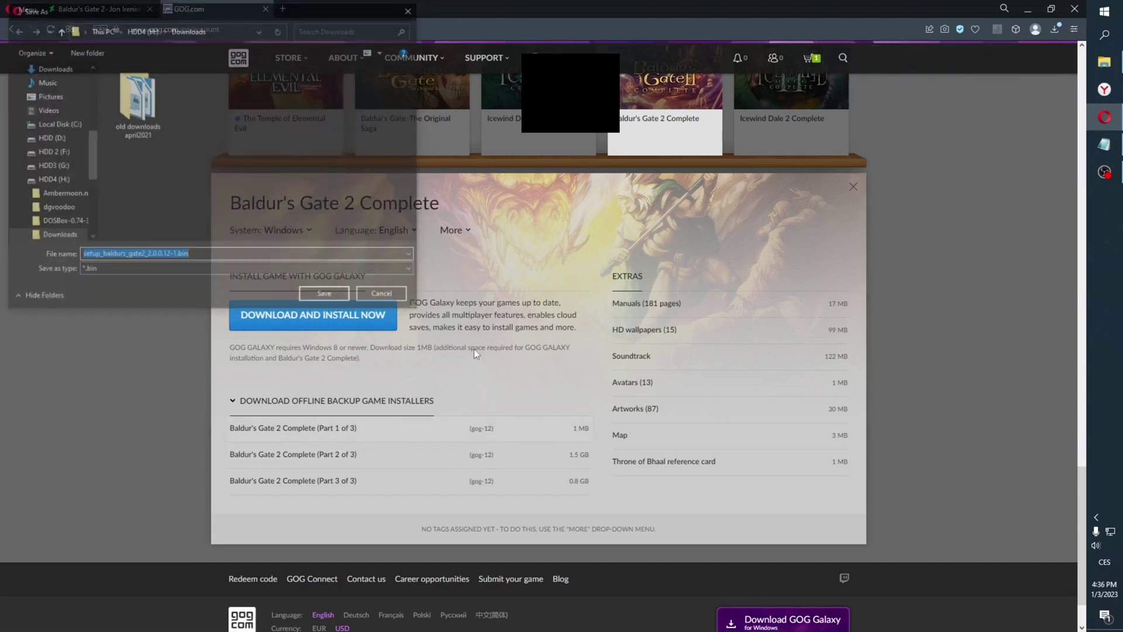
left_click(349, 299)
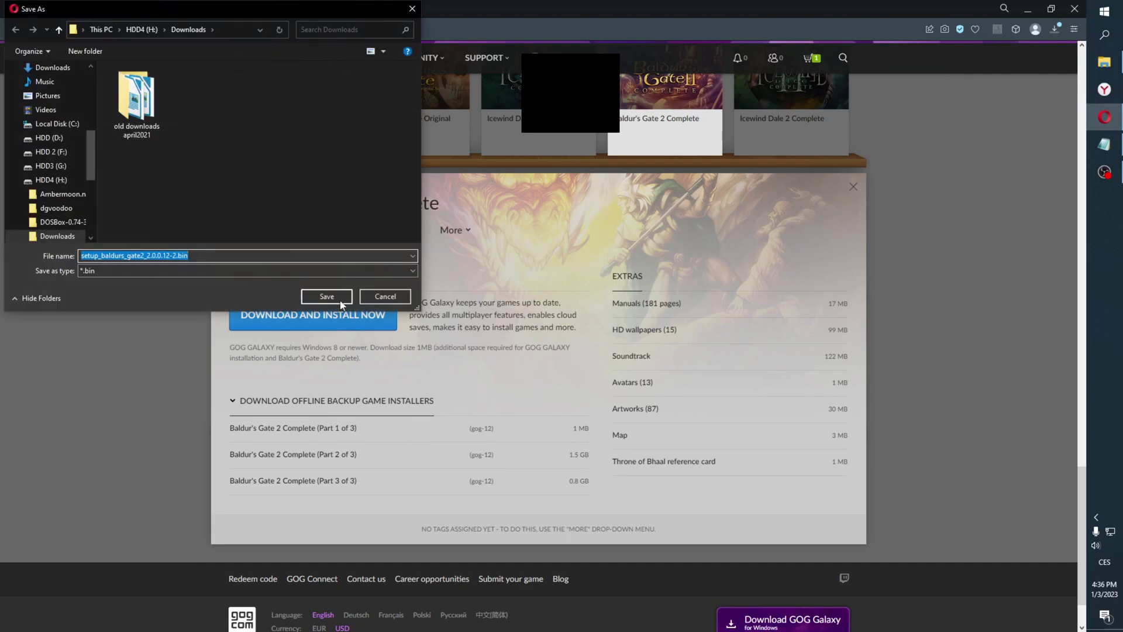
left_click(339, 301)
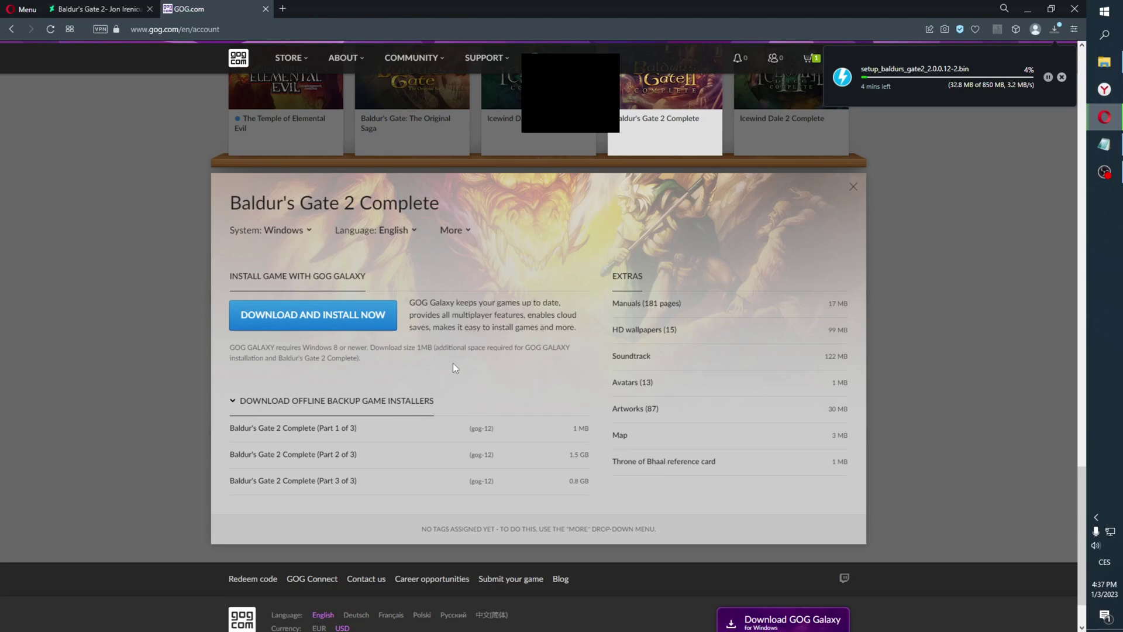
Read the Notepad instructions on obtaining the original versions and close the Baldur's Gate 2 Complete details
left_click(1104, 144)
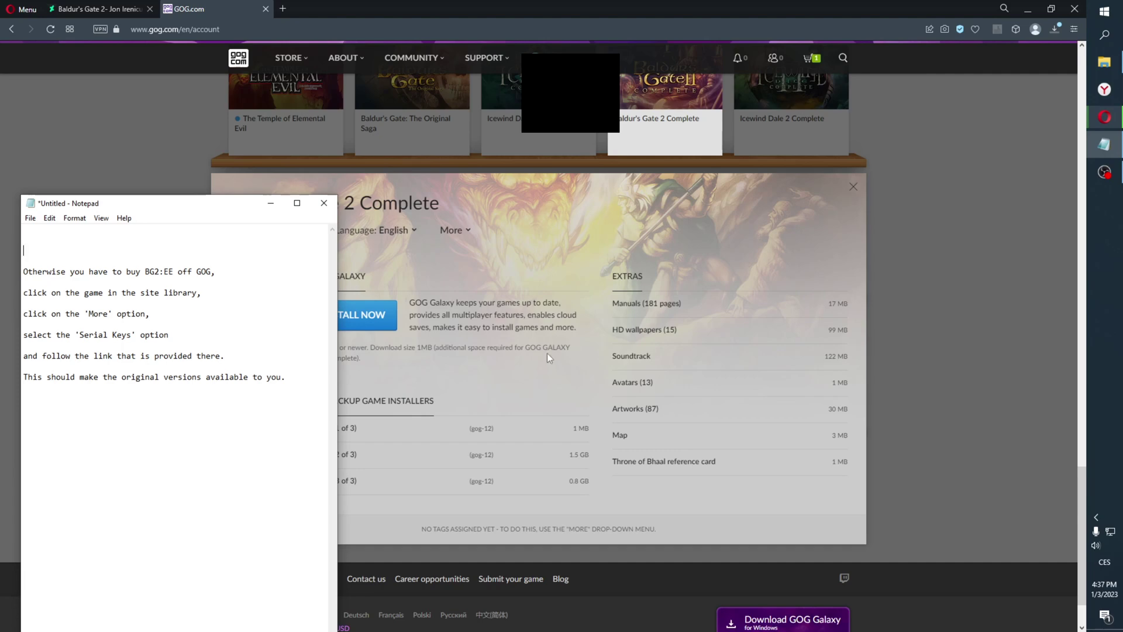
left_click(872, 290)
left_click(872, 290)
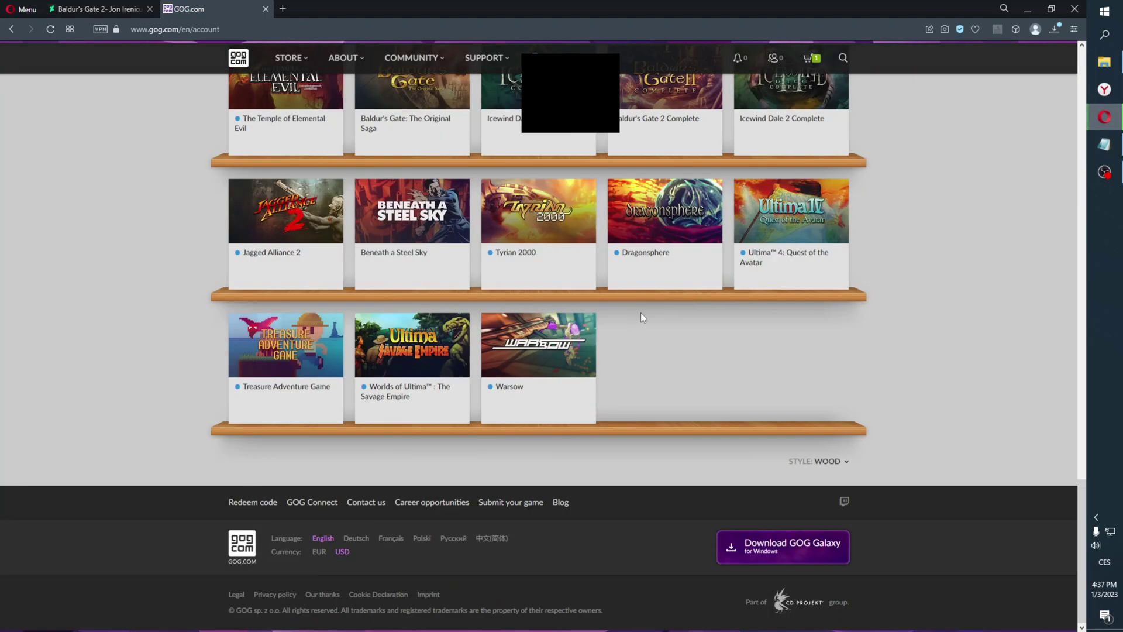
Open the store's Good Old Games page and search the classic games for "baldurs gate"
mouse_move(290, 65)
left_click(293, 85)
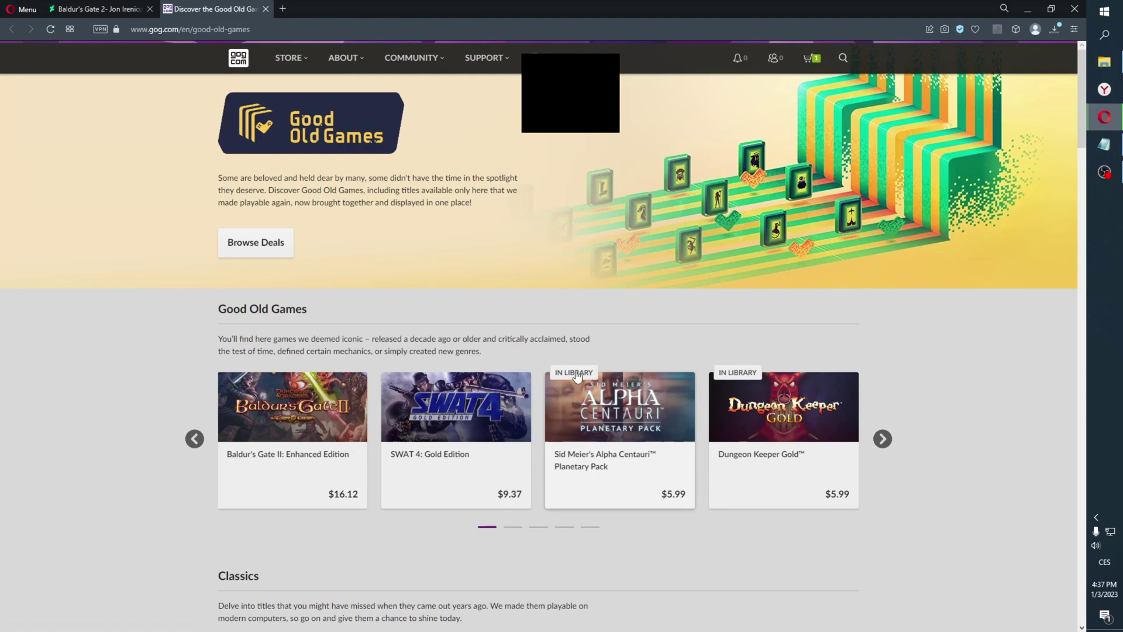
scroll(574, 366, "down", 4)
scroll(573, 366, "down", 4)
left_click(592, 341)
type("baldur")
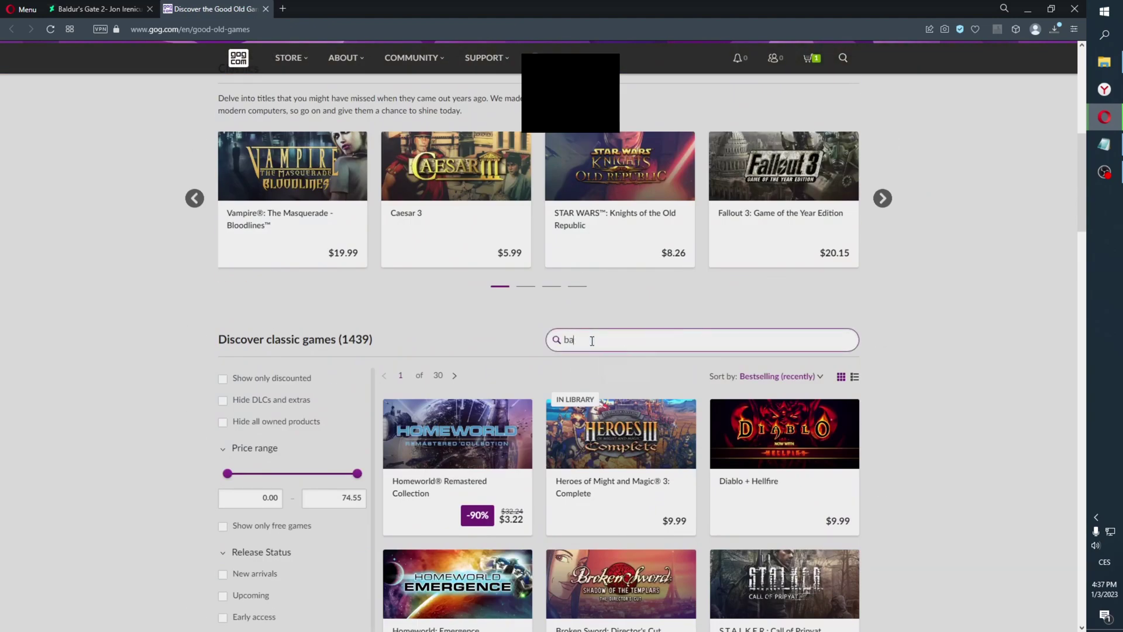
type("s gate")
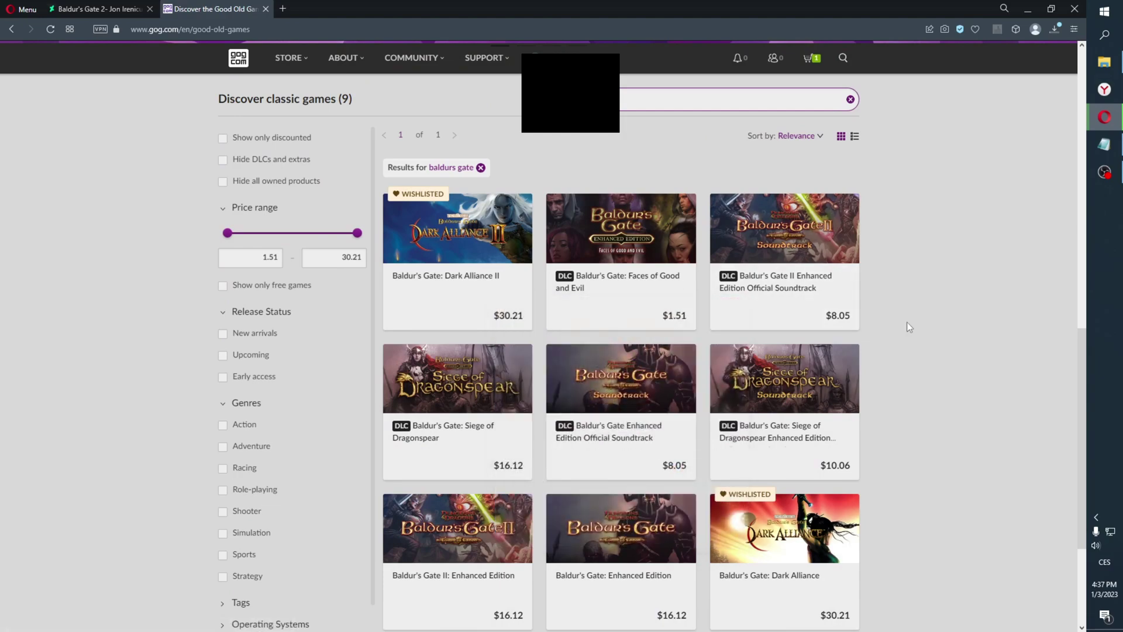
Open the Baldur's Gate II: Enhanced Edition store page and read its description
scroll(911, 331, "down", 3)
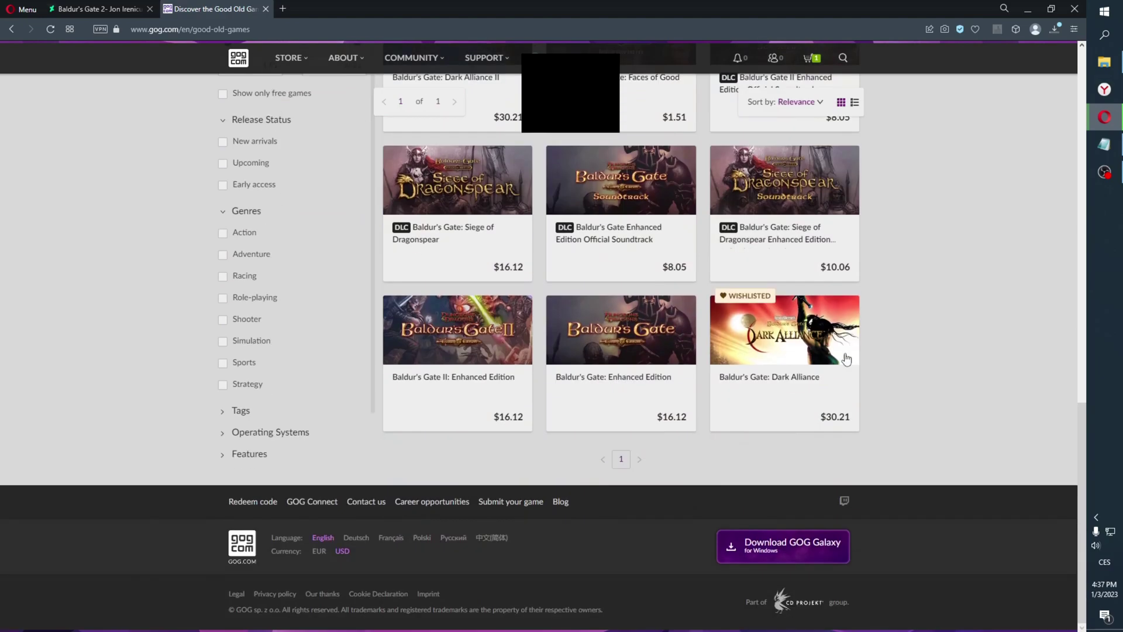
left_click(458, 320)
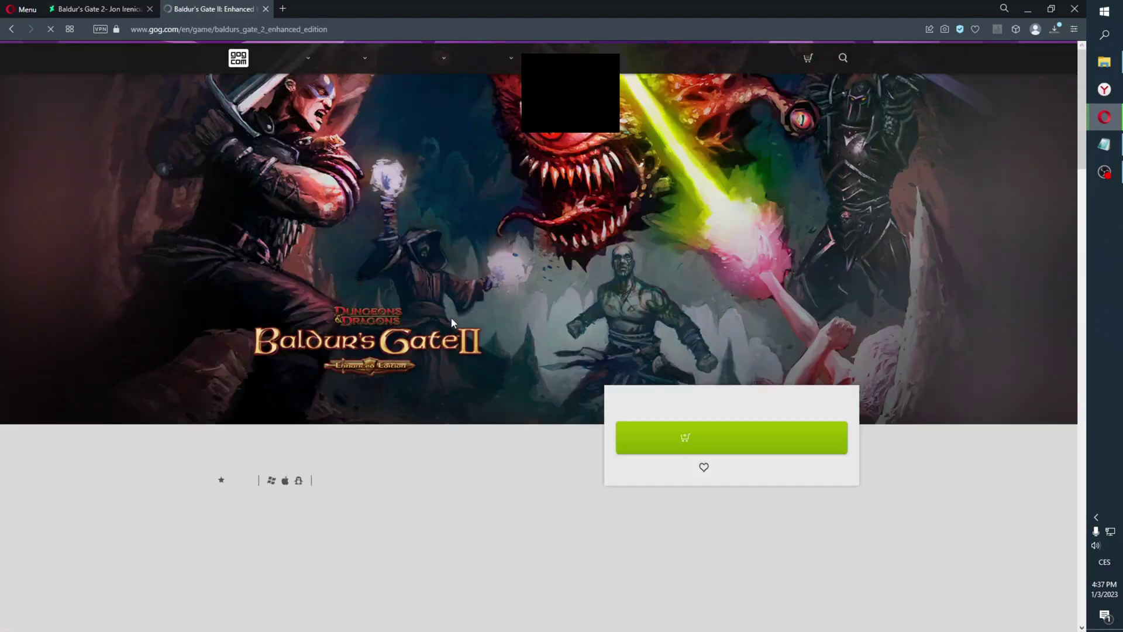
scroll(451, 321, "down", 4)
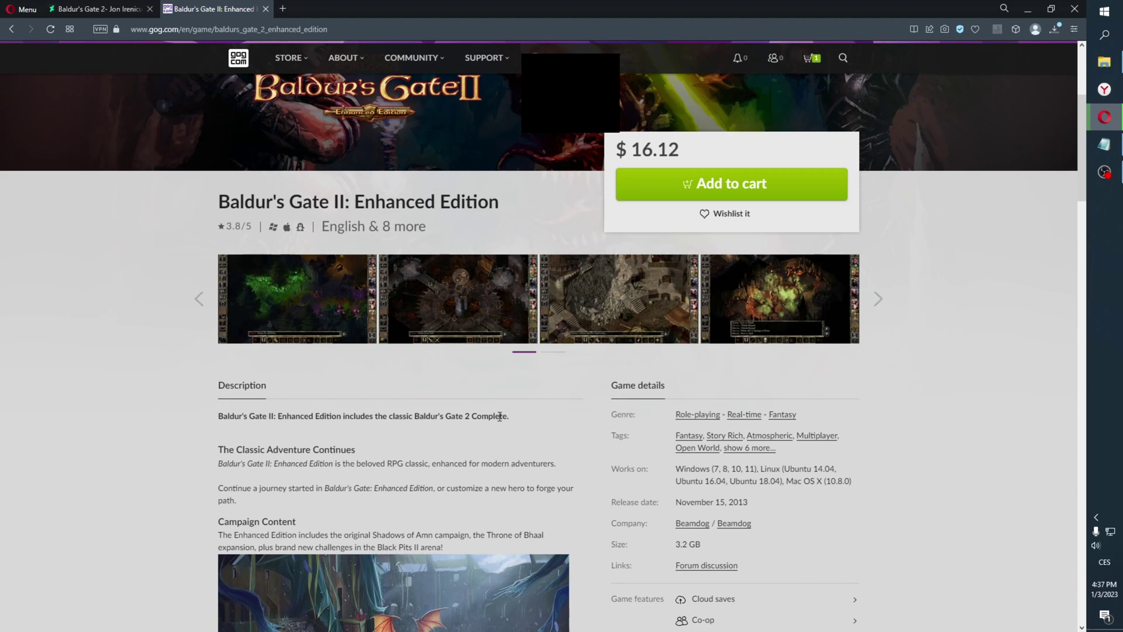
Check the Notepad instructions and reopen the Baldur's Gate 2 Complete details in the games collection
left_click(1104, 145)
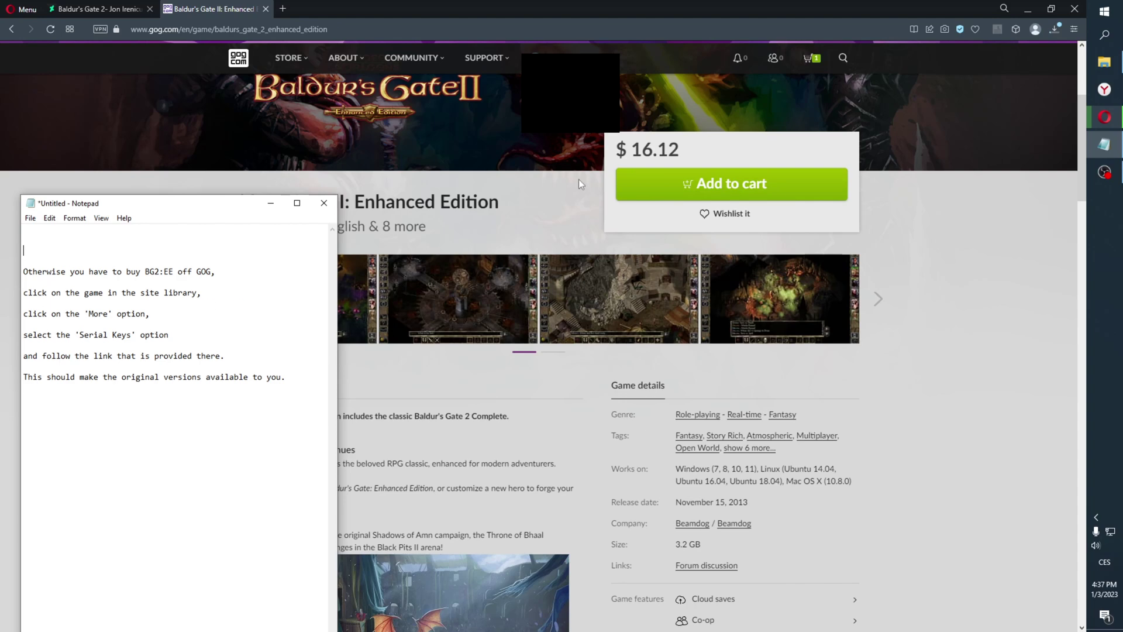
mouse_move(570, 65)
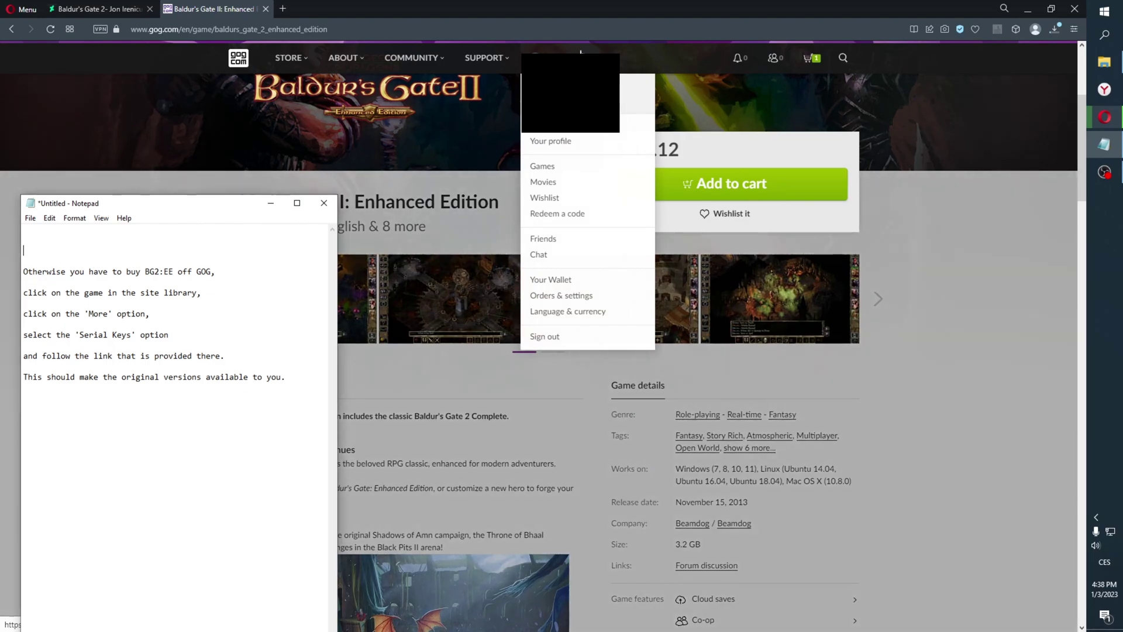
left_click(542, 166)
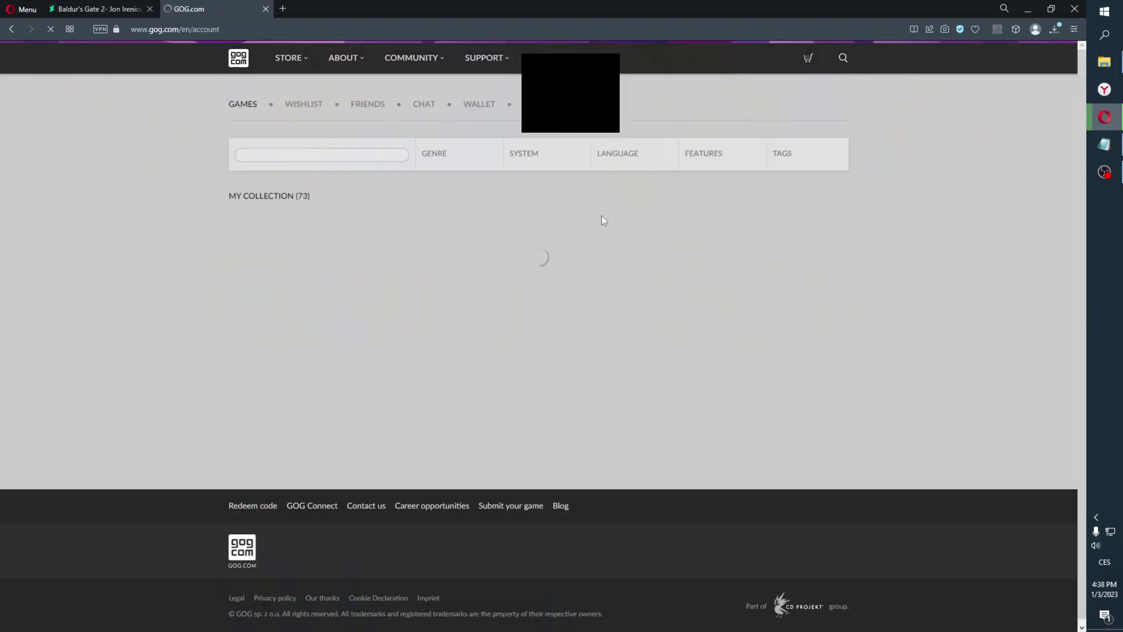
scroll(614, 241, "down", 20)
scroll(640, 309, "up", 4)
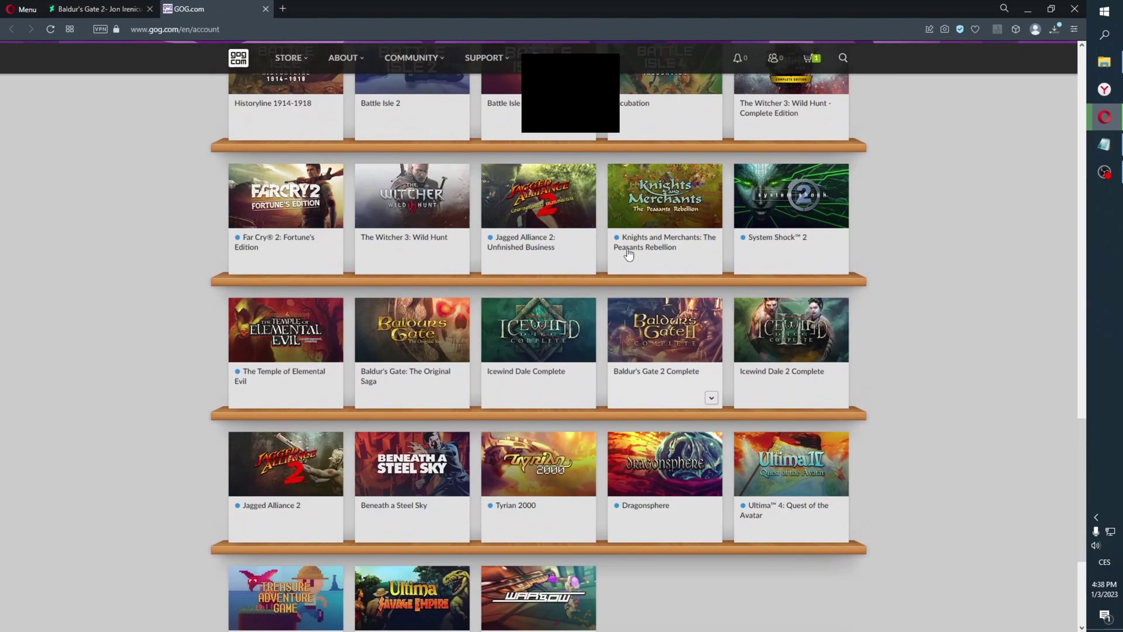
left_click(640, 308)
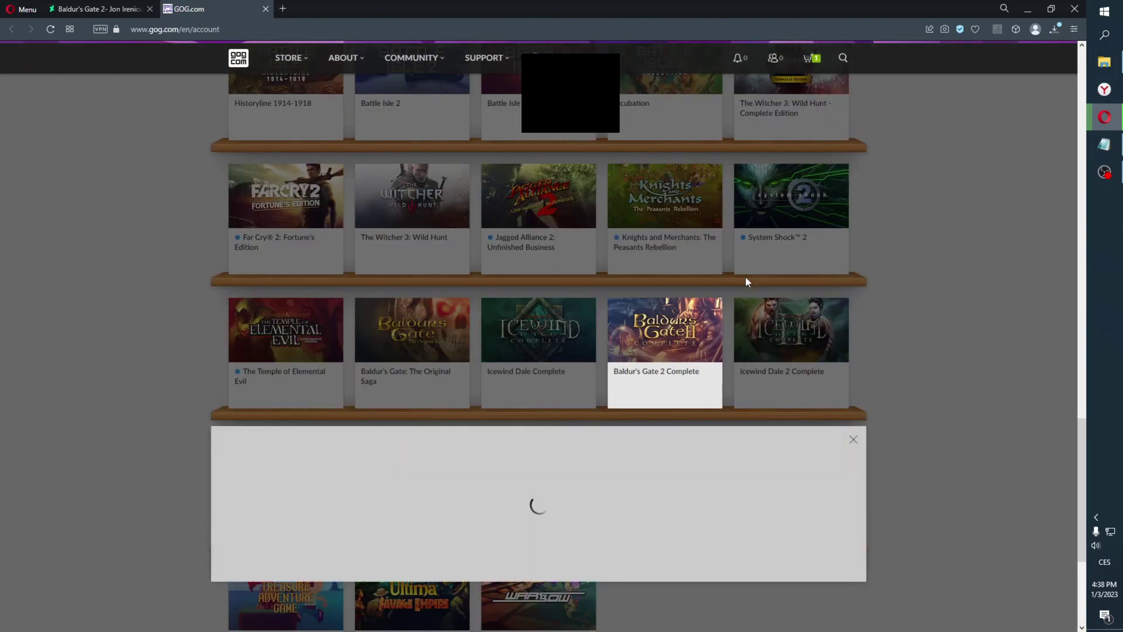
scroll(624, 395, "down", 4)
Compare the Notepad instructions with the More options available for Baldur's Gate 2 Complete
left_click(1105, 144)
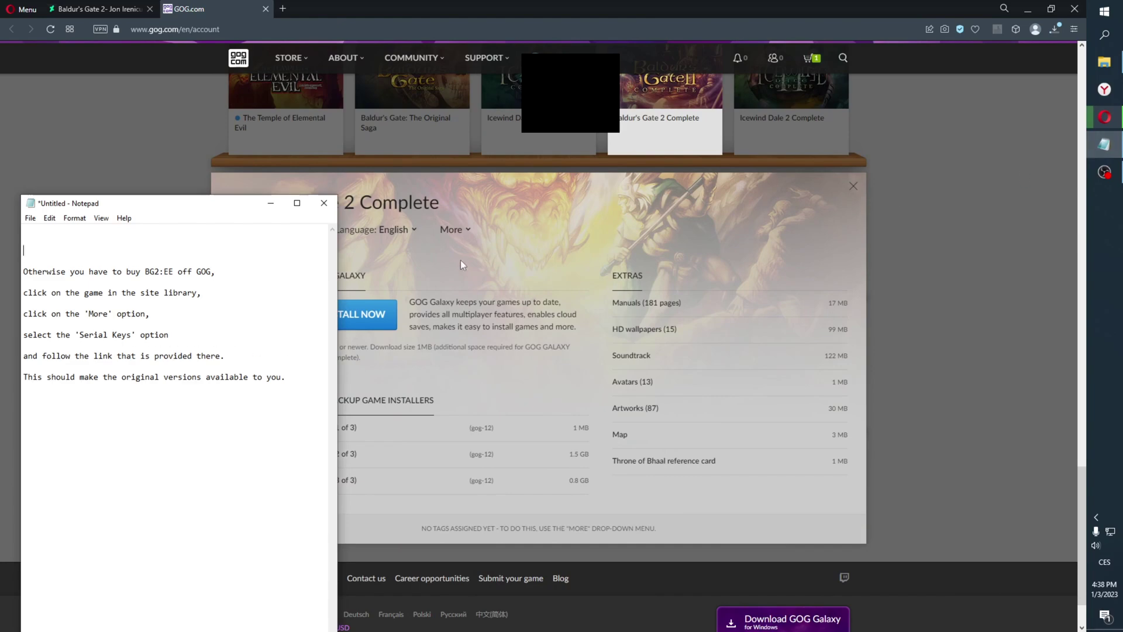
left_click(464, 229)
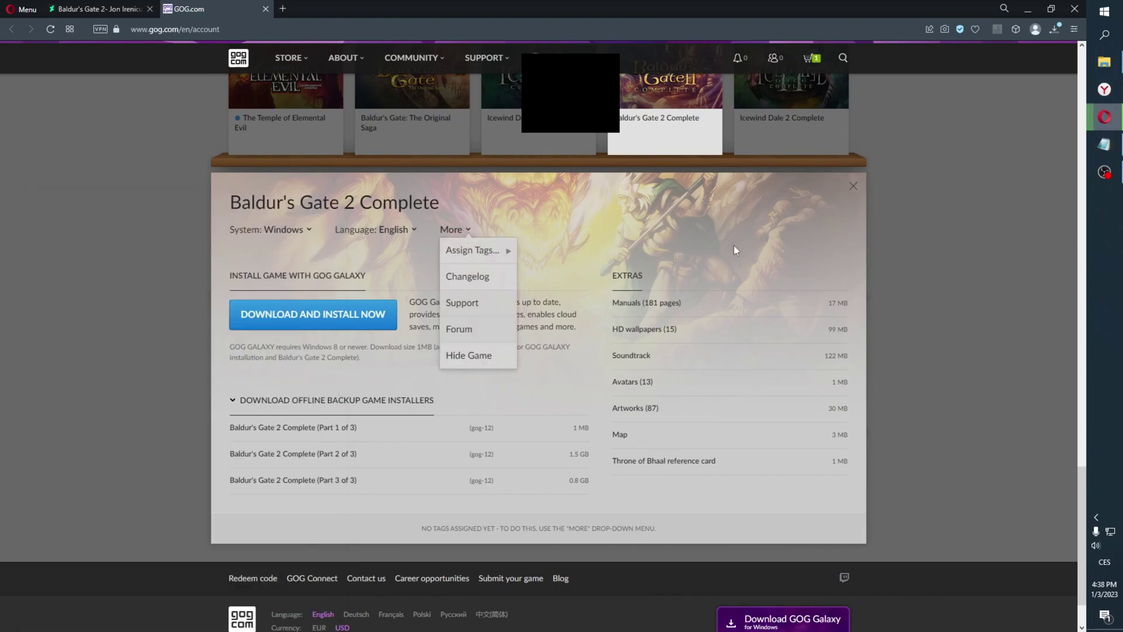
left_click(1104, 144)
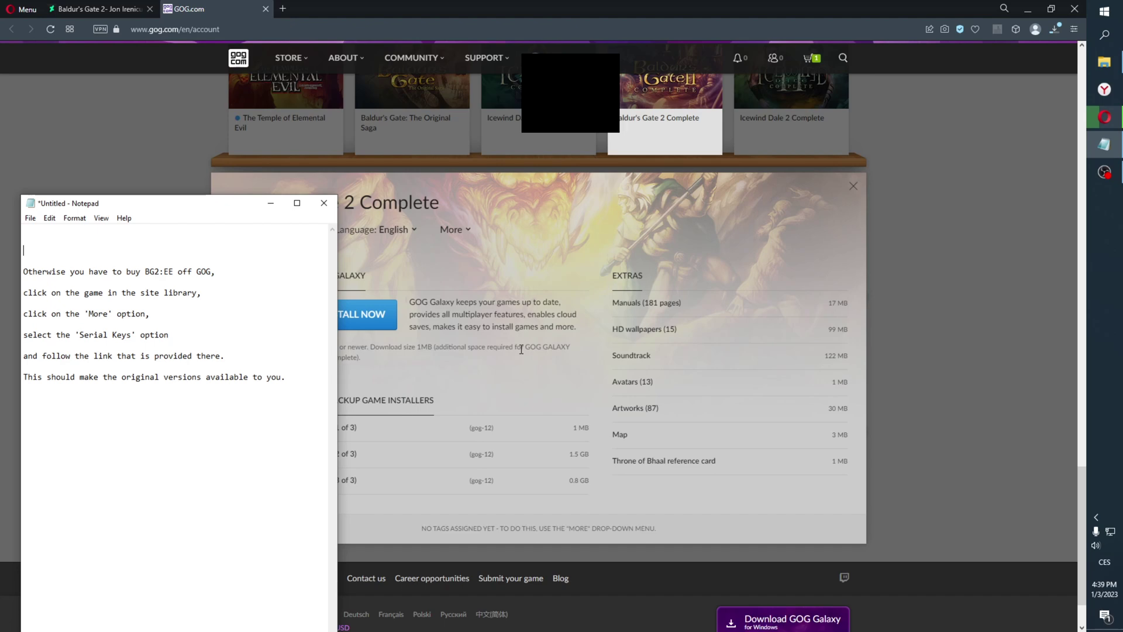
left_click(521, 349)
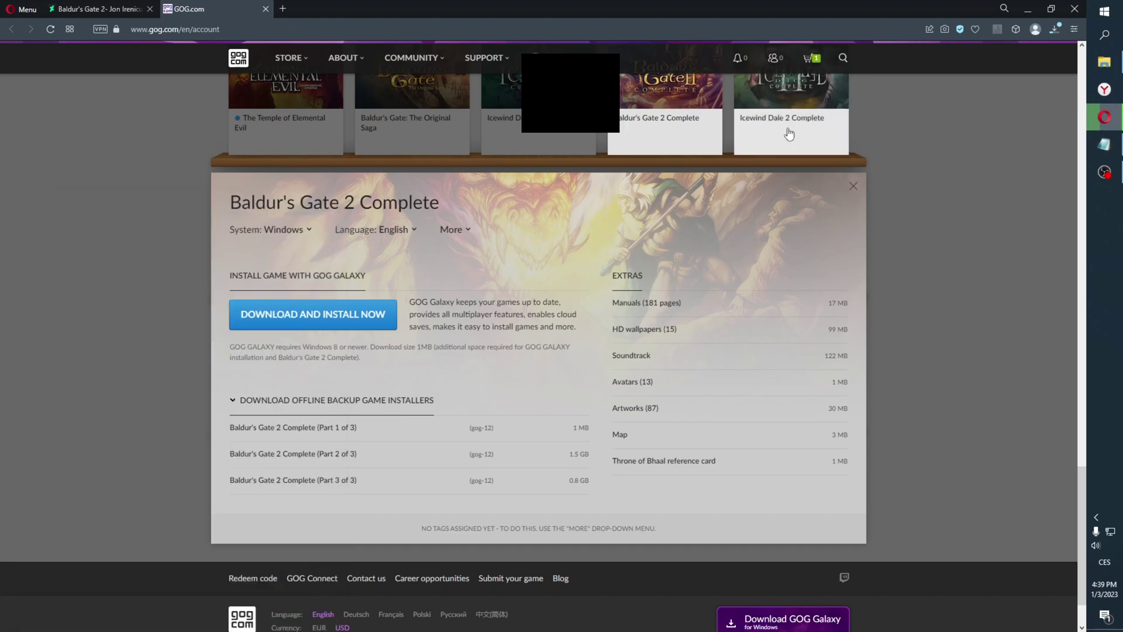
left_click(1051, 33)
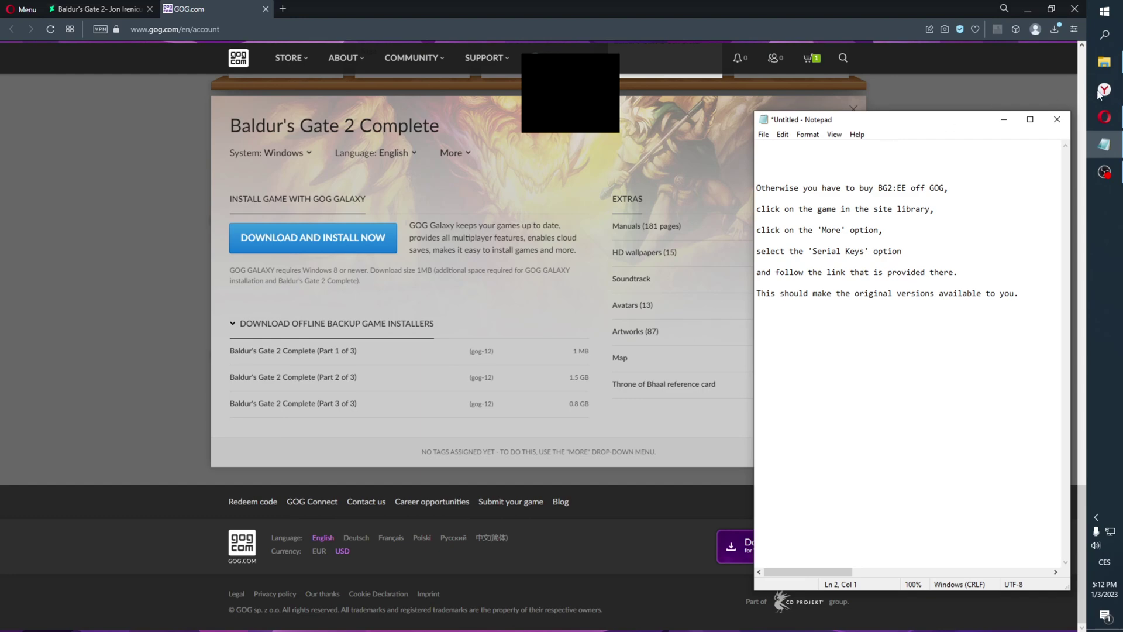
Run setup_baldurs_gate2_2.0.0.12.exe from the Downloads folder, accept the EULA and install Baldur's Gate 2 Complete to I:\Baldur's Gate 2
left_click(1117, 70)
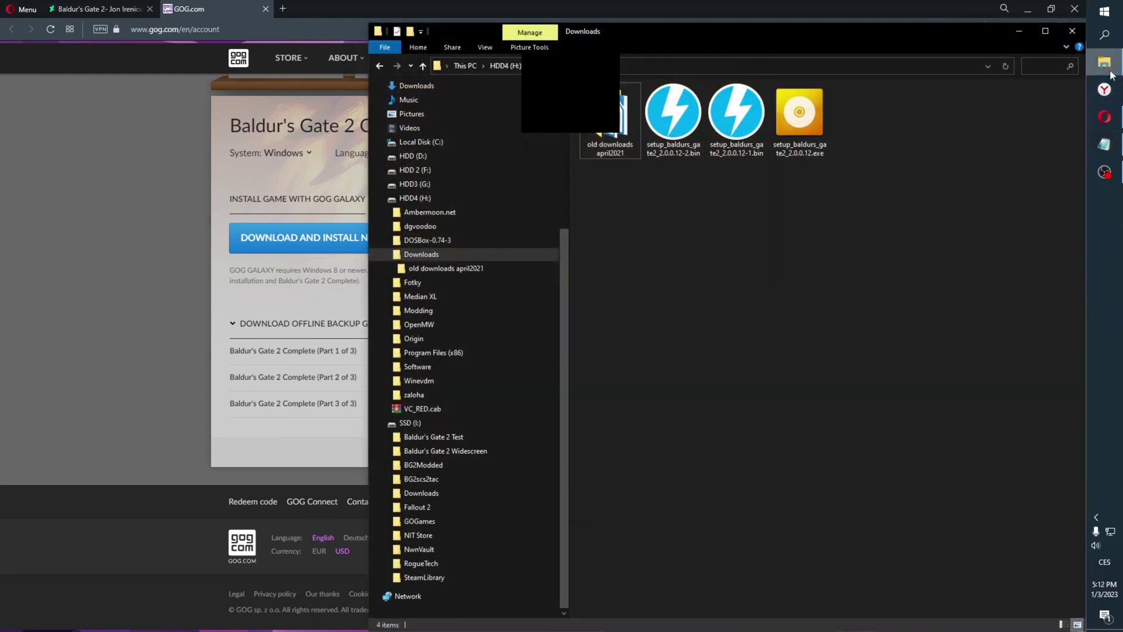
double_click(794, 133)
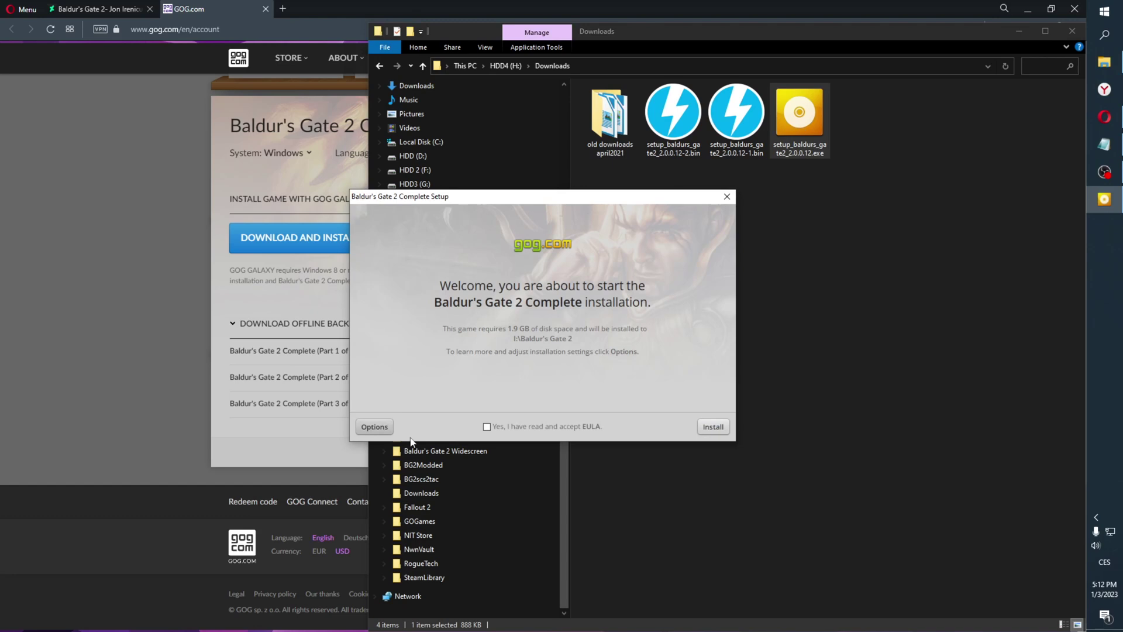
left_click(374, 427)
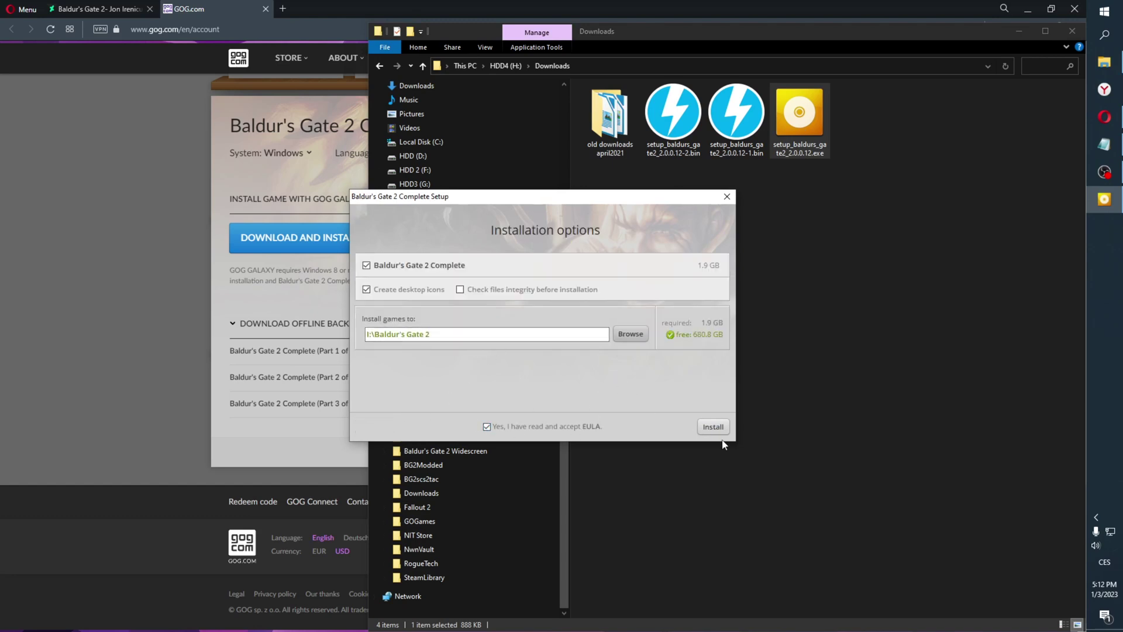
left_click(713, 427)
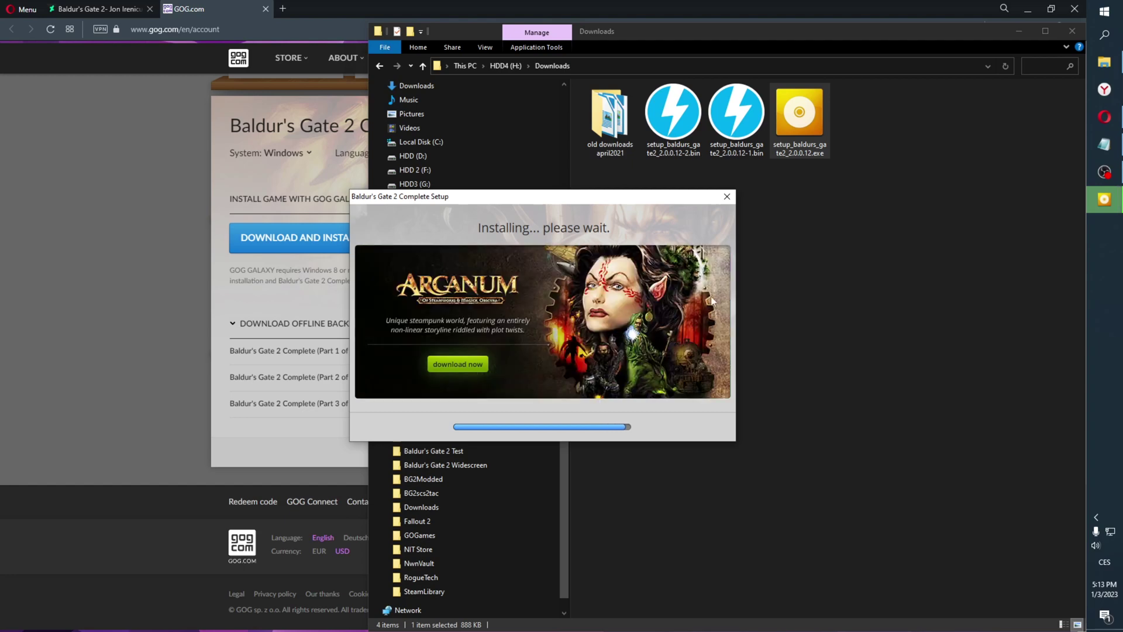
Review the Notepad instructions on obtaining the original game through a BG2:EE purchase
left_click(1105, 144)
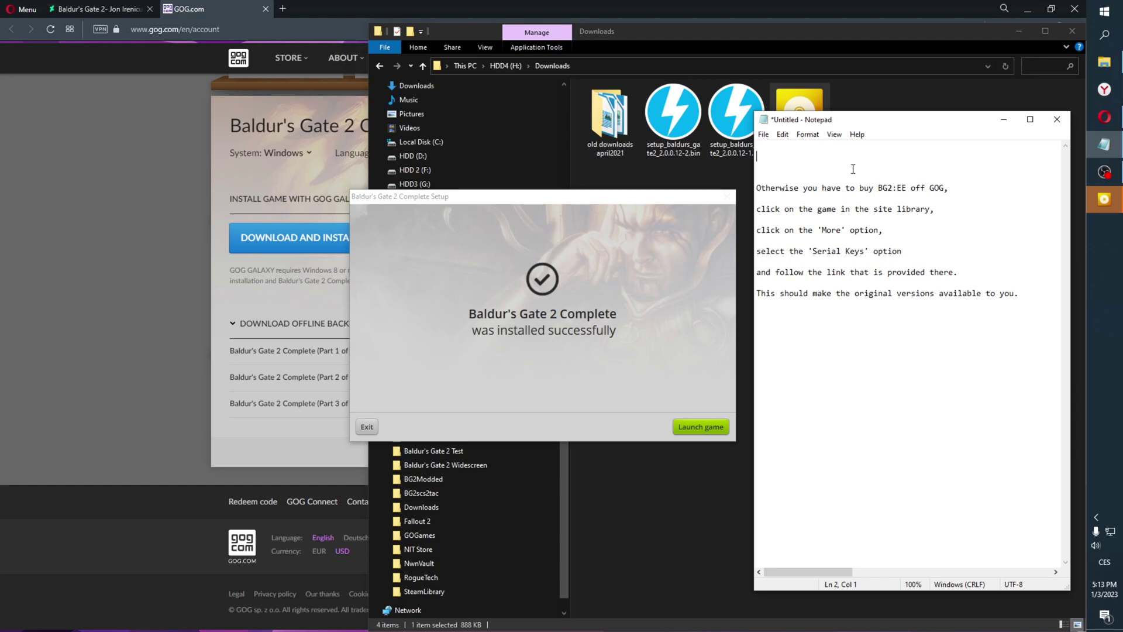
left_click_drag(1038, 312, 878, 199)
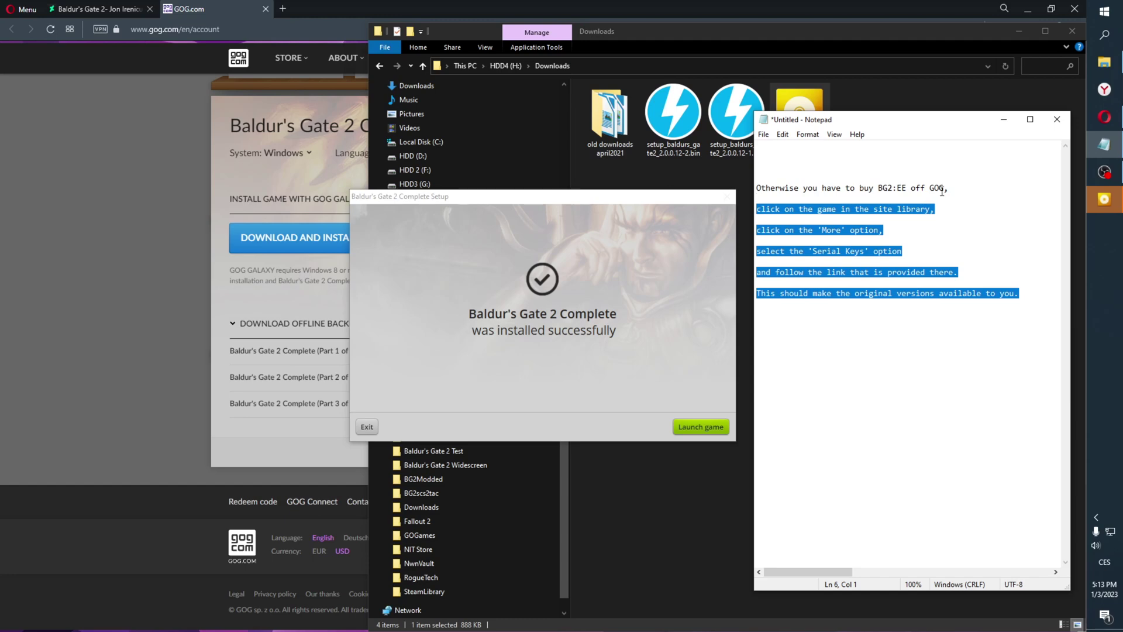
left_click(963, 189)
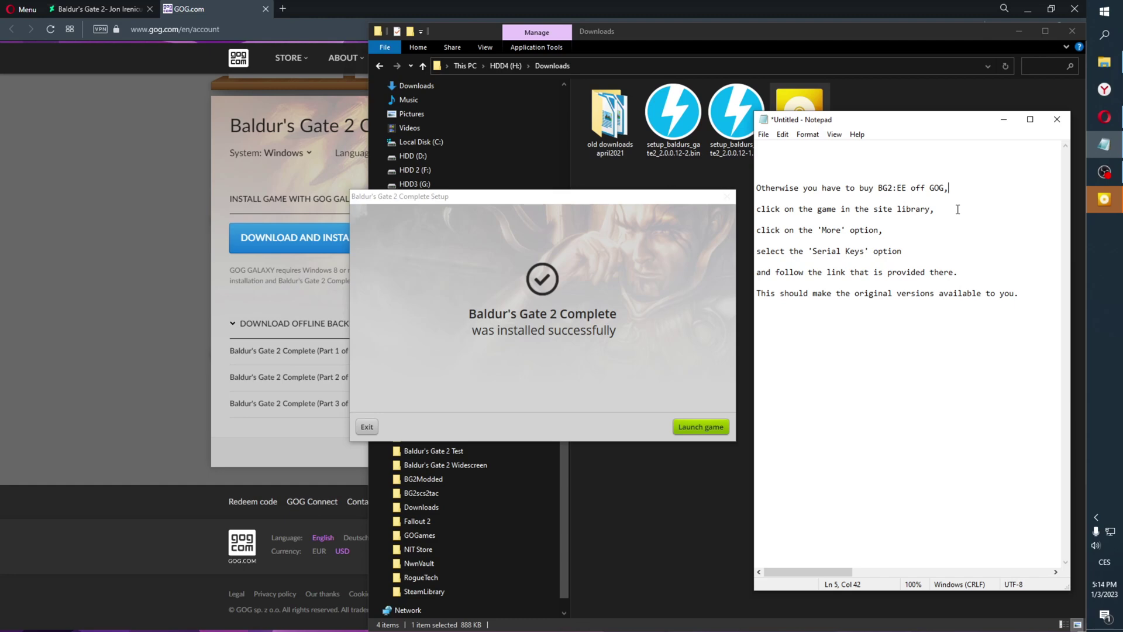
Launch the installed game and lower the movie, music, voice, sound effects and ambient volumes to near minimum
left_click(701, 427)
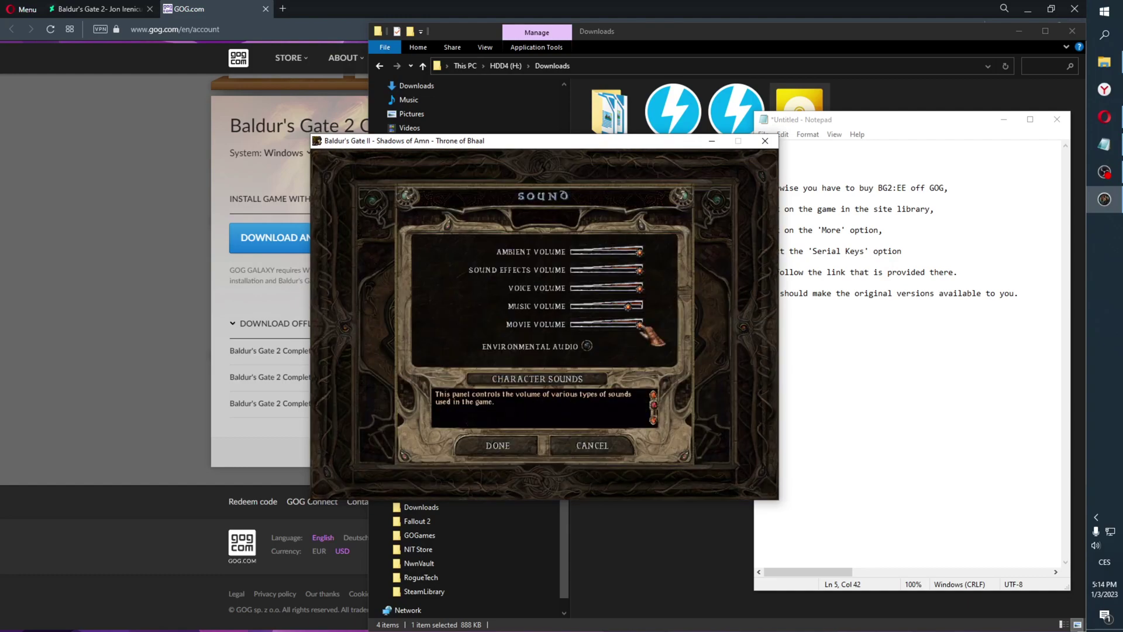
left_click(639, 324)
left_click(639, 305)
left_click(639, 288)
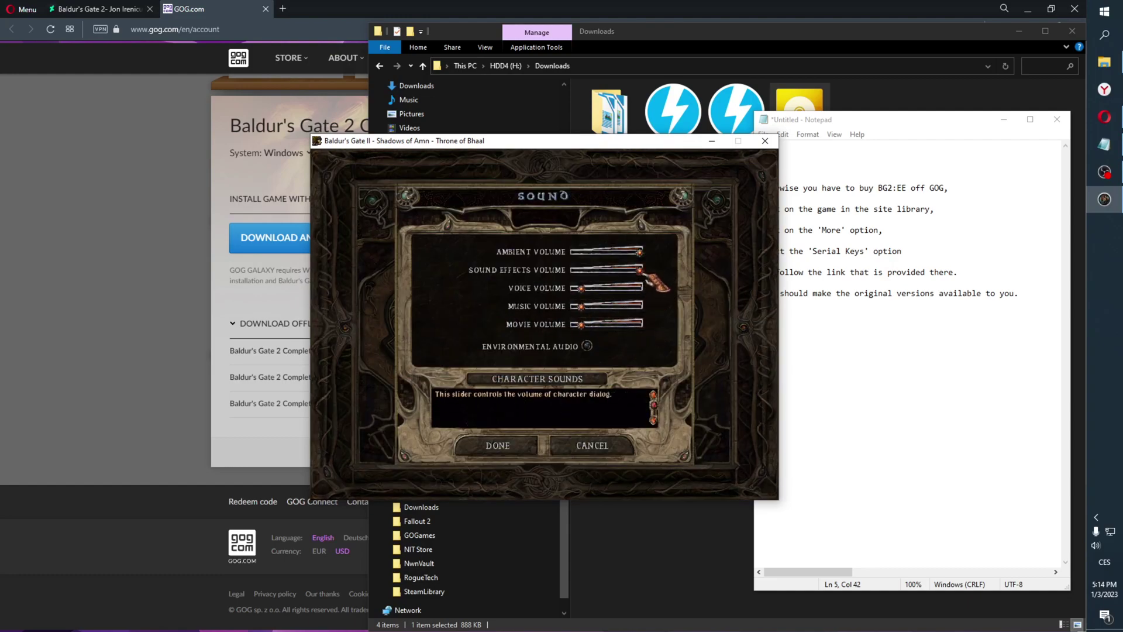
left_click(639, 269)
left_click(639, 252)
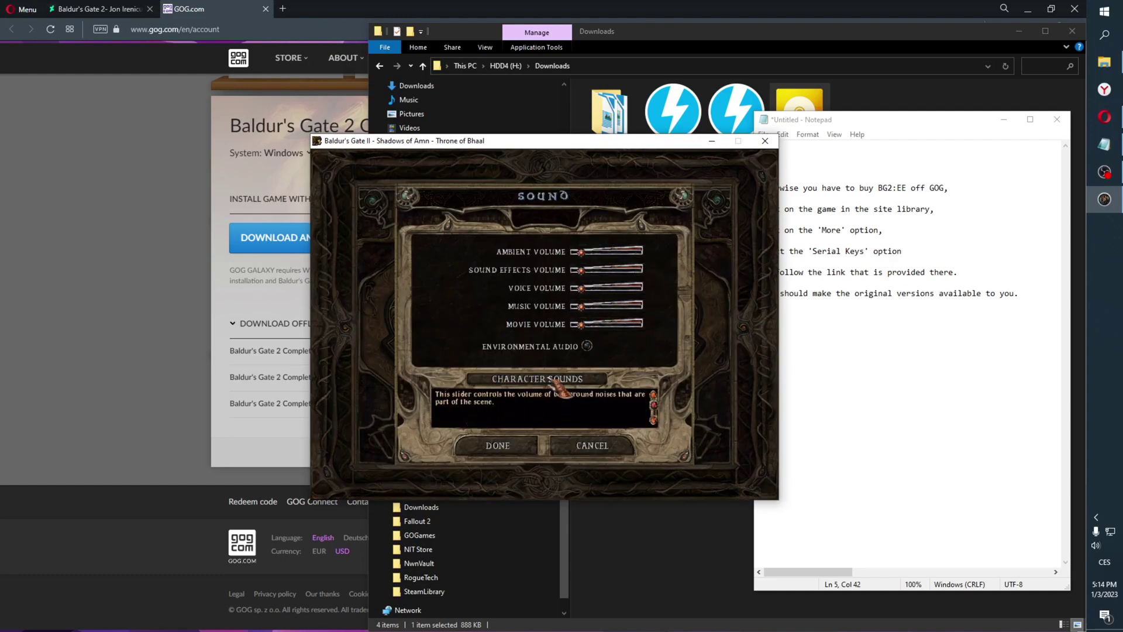
left_click(524, 446)
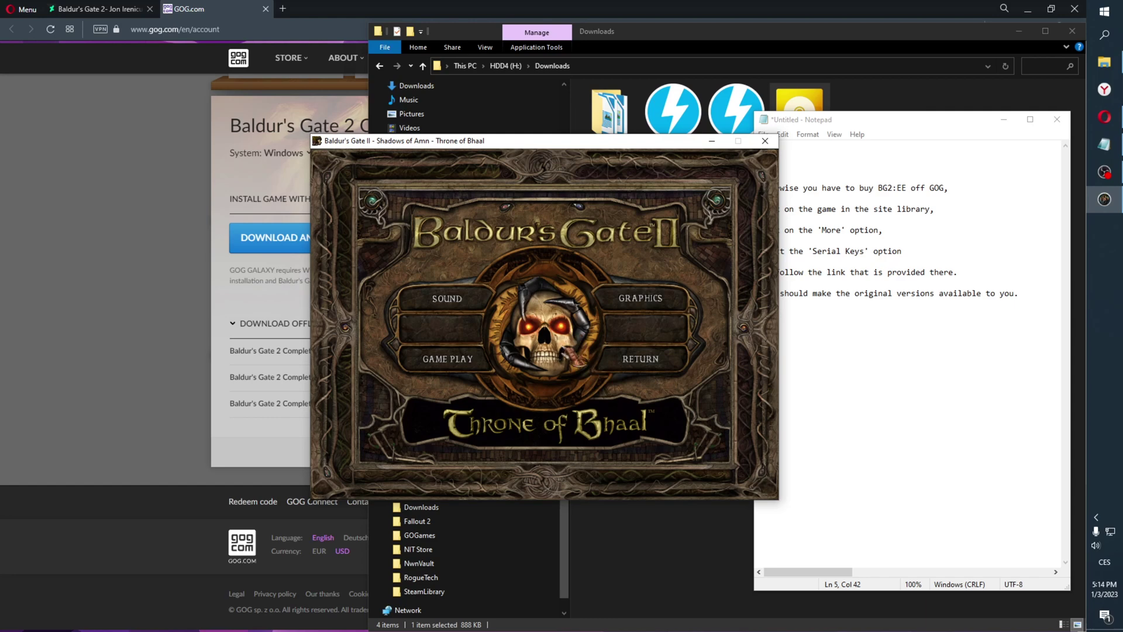
left_click(629, 363)
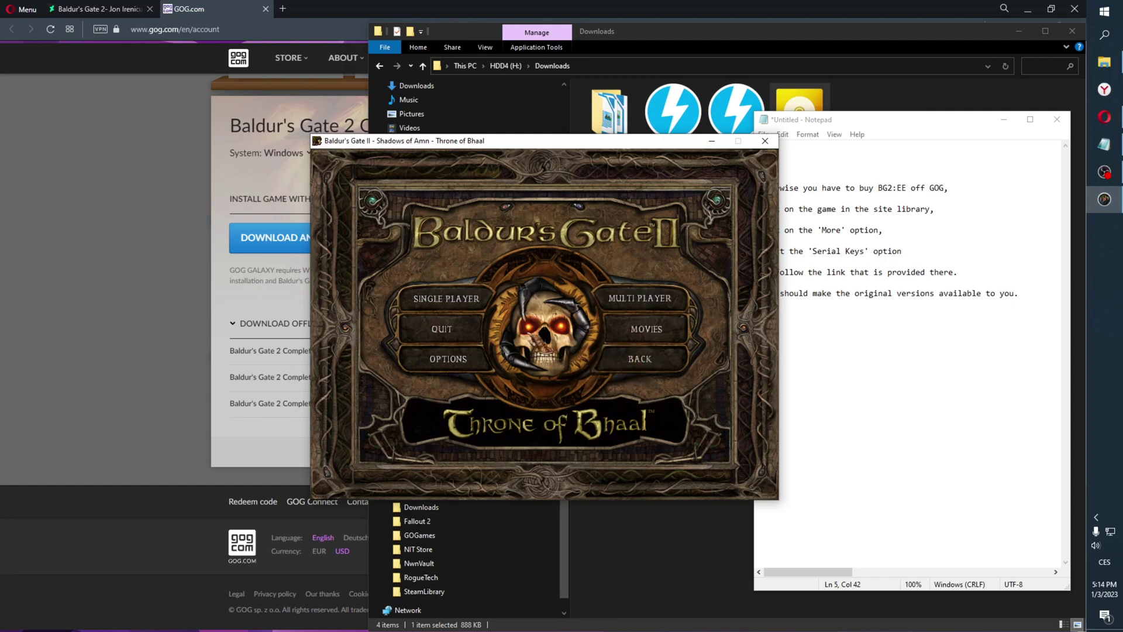
Start a new single-player Throne of Bhaal game with the imported premade fighter, keeping the default character name
left_click(477, 297)
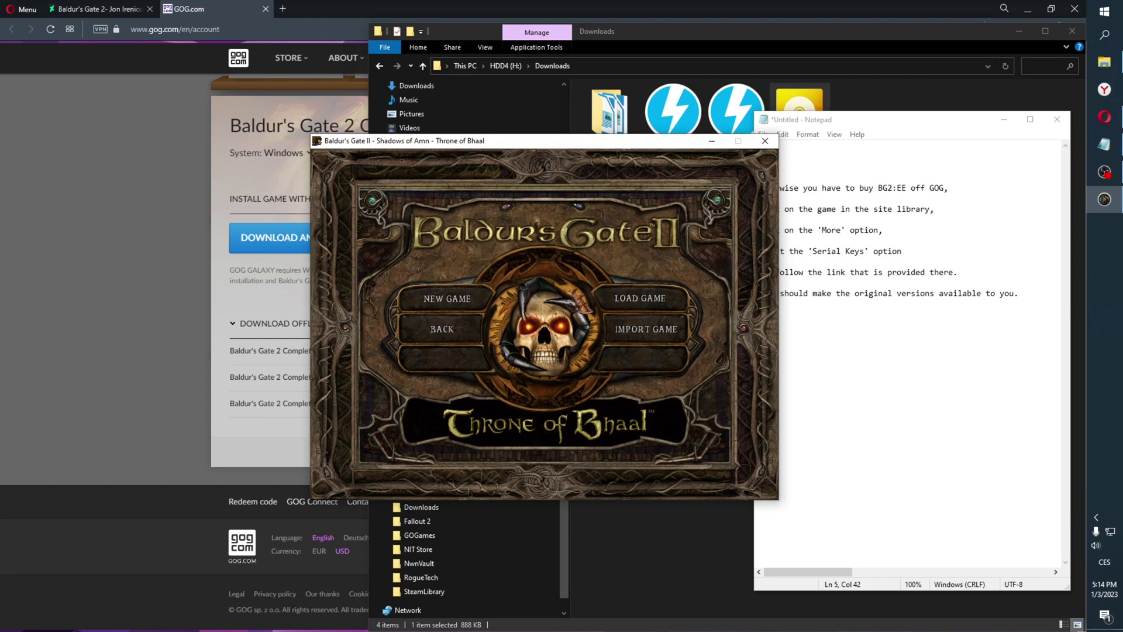
left_click(443, 298)
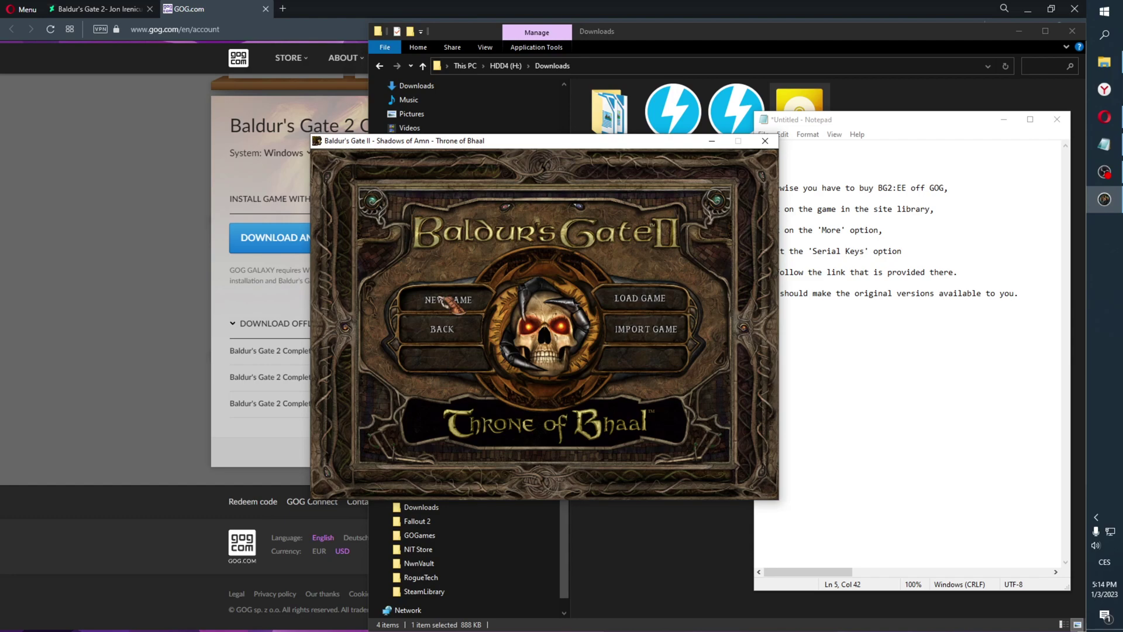
left_click(654, 450)
left_click(386, 301)
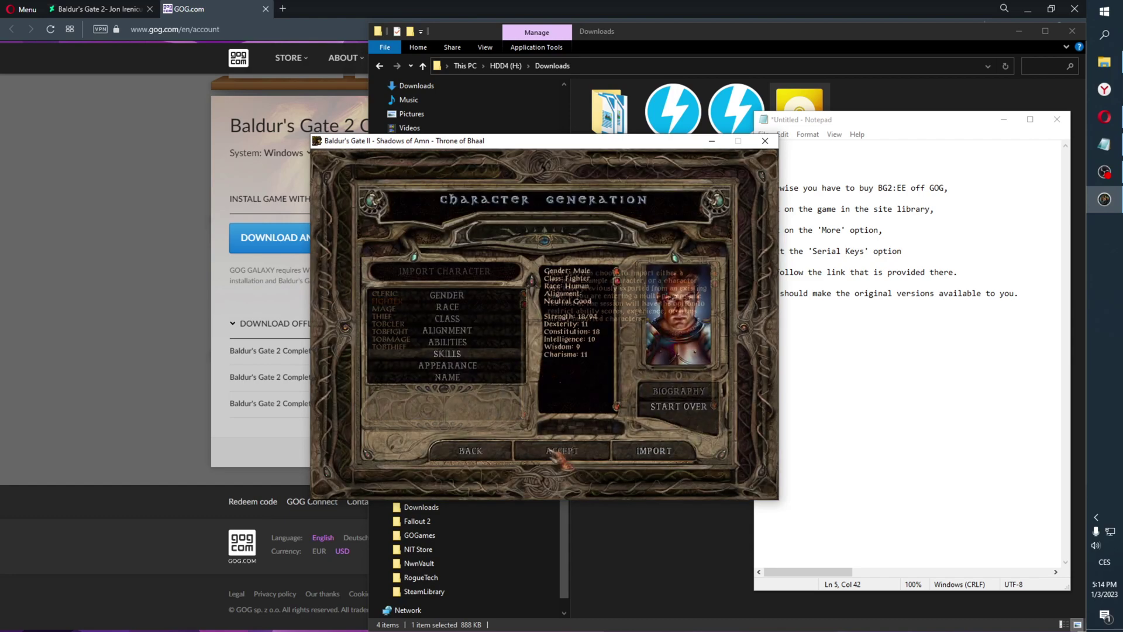
left_click(559, 451)
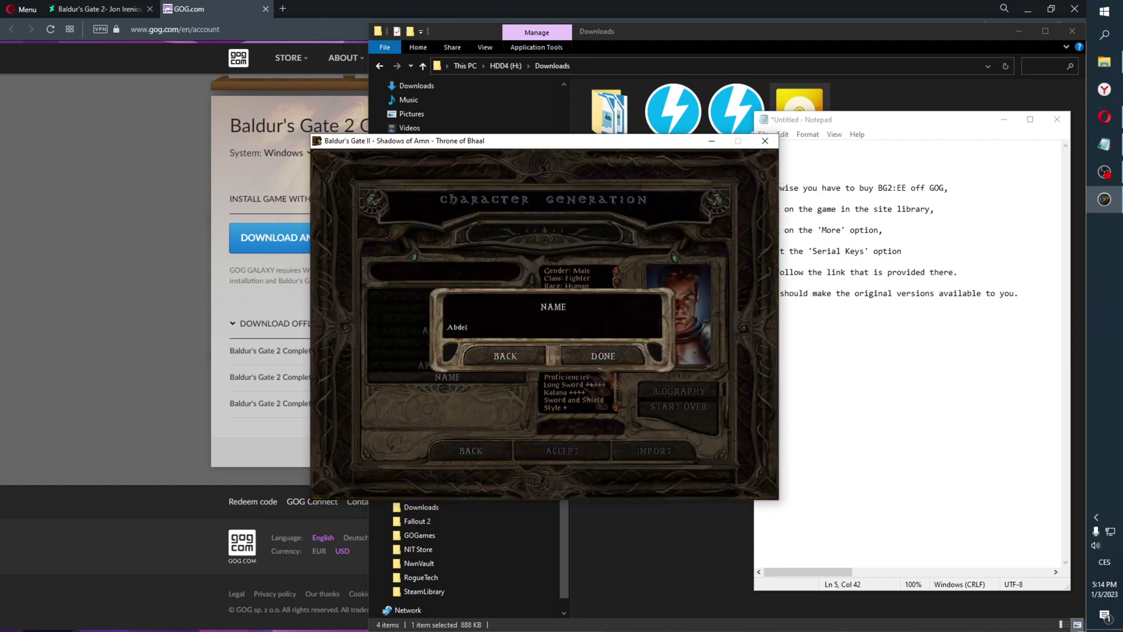
key("Return")
left_click(559, 454)
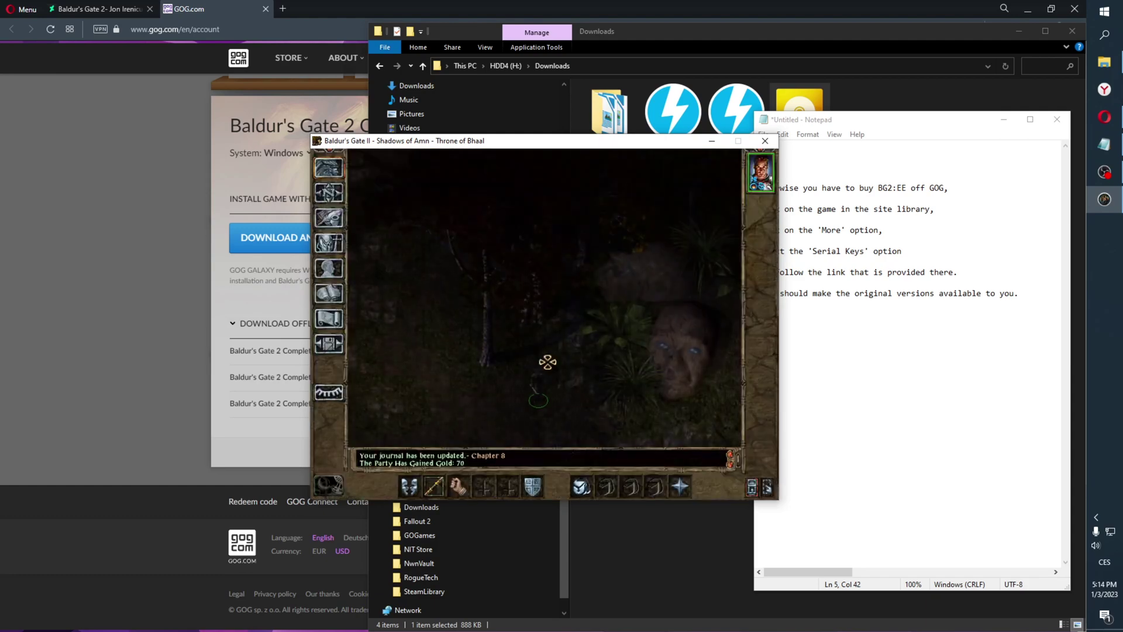
Open the options screen of the running game
left_click(345, 350)
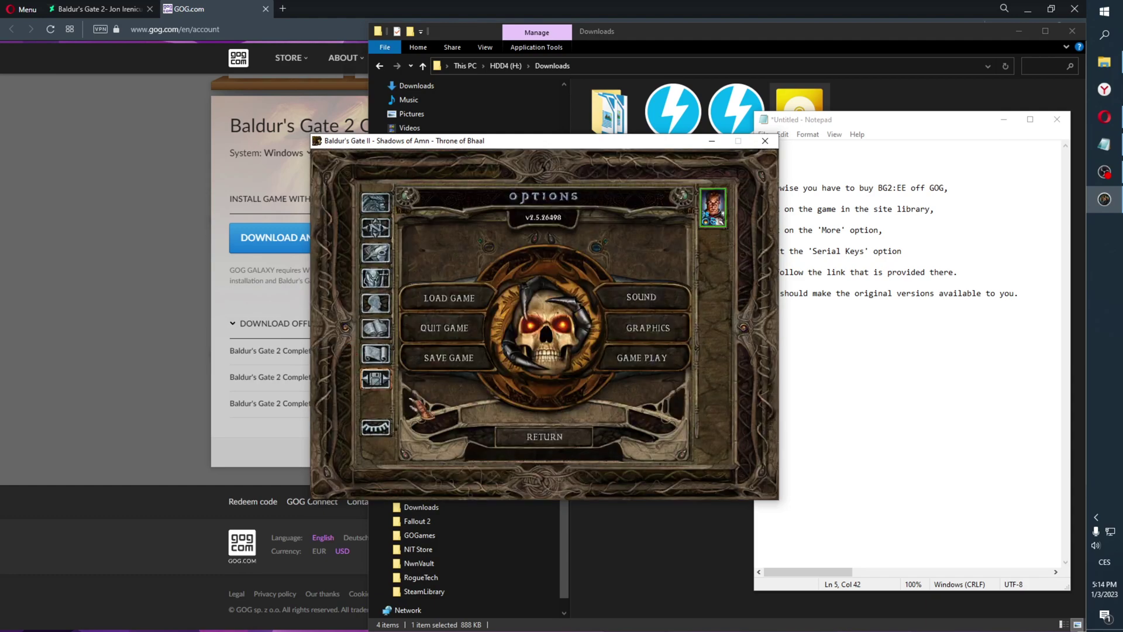